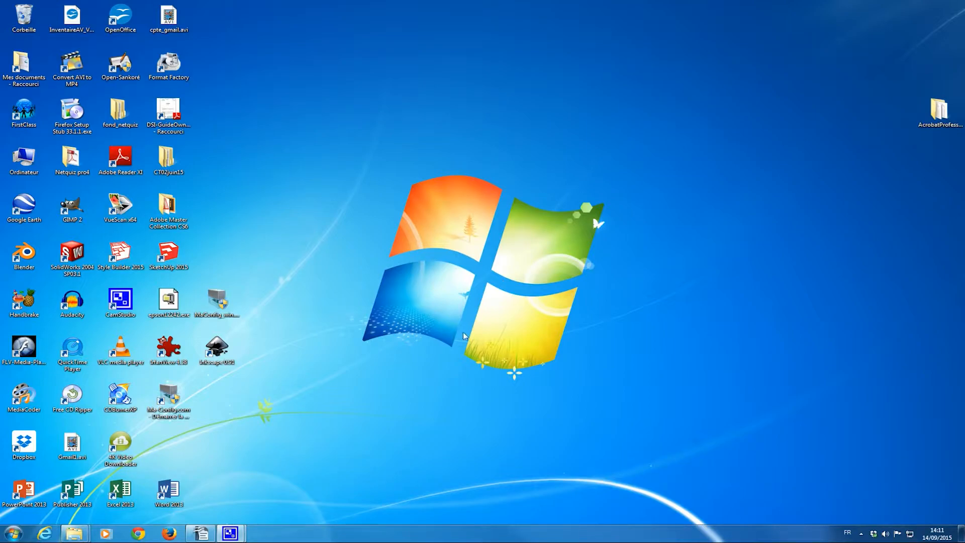
# - Launch Firefox from the taskbar
pyautogui.click(167, 535)
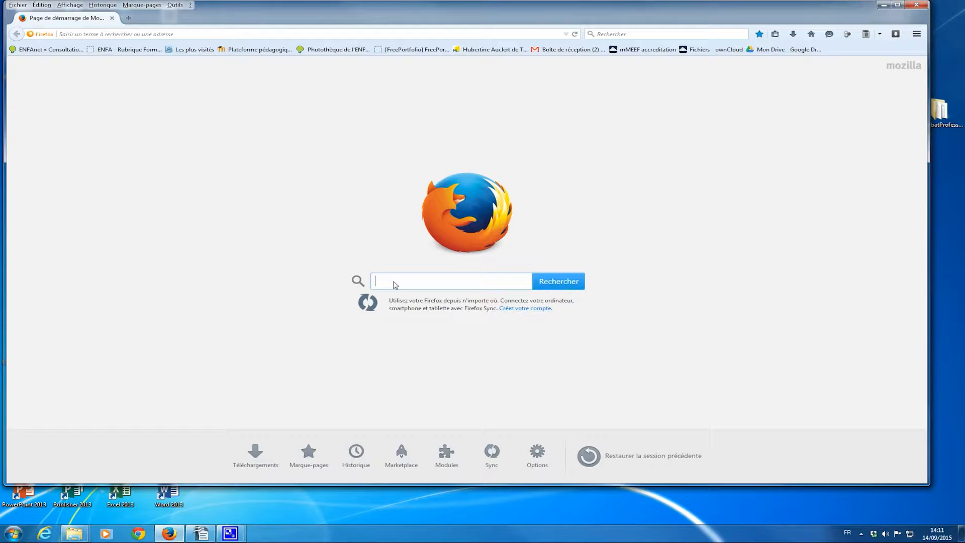
# - Search 'compte gmail' and follow the help article to the Gmail sign-in page
pyautogui.write('comp')
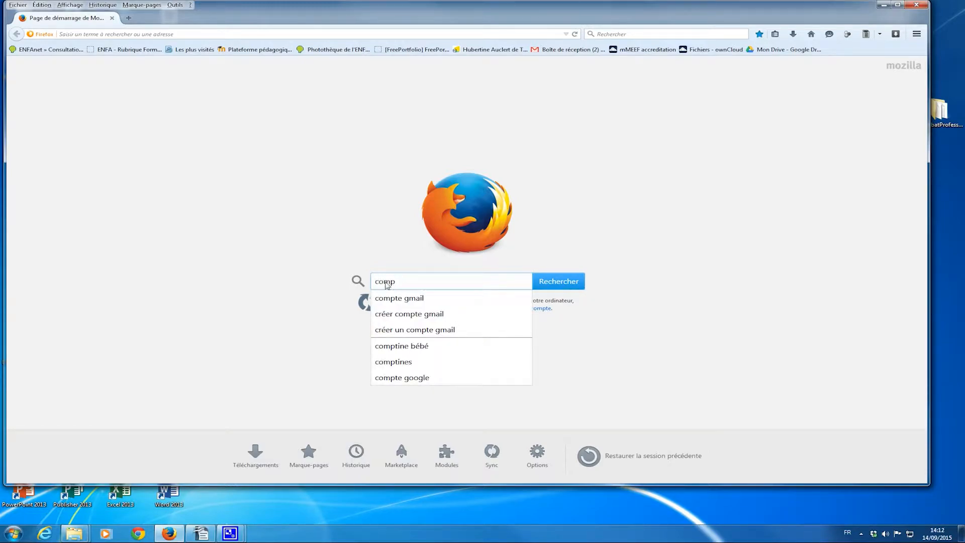
pyautogui.click(405, 300)
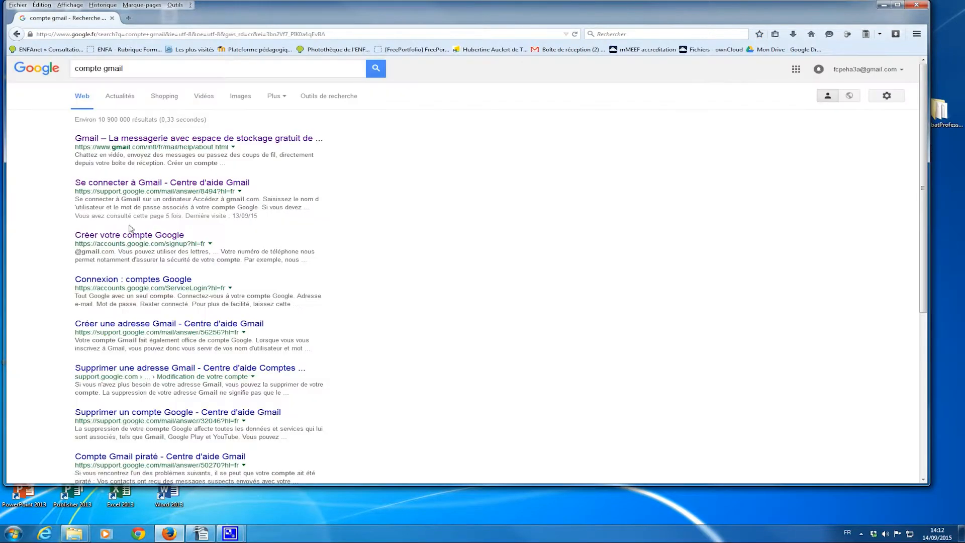
pyautogui.click(117, 184)
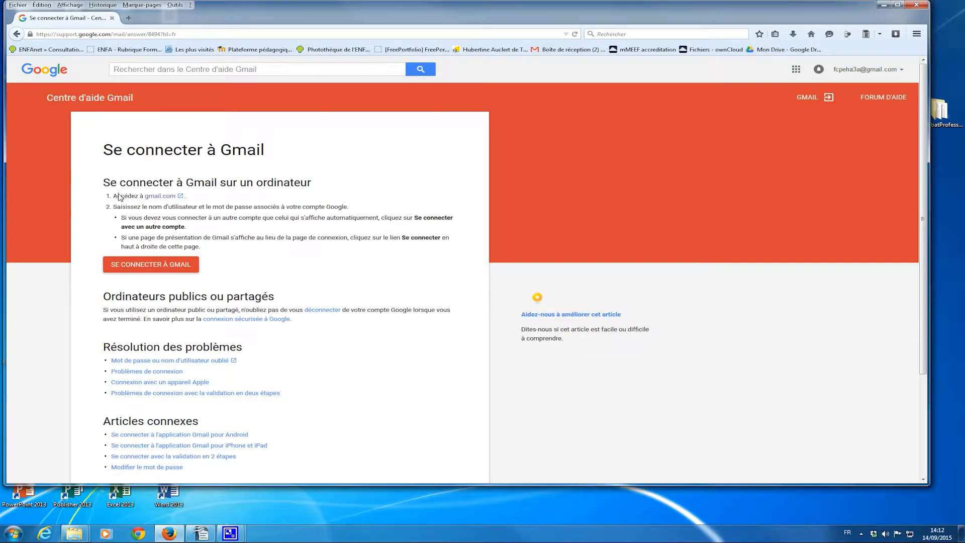
pyautogui.click(140, 270)
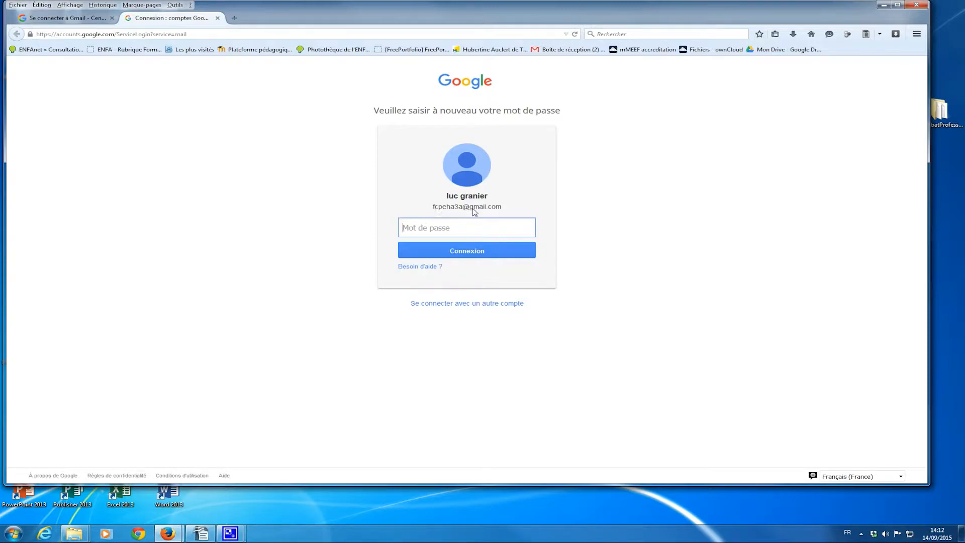
# - Sign in to Gmail with the account password and show the Google apps grid
pyautogui.write('•••••••••')
pyautogui.press('Return')
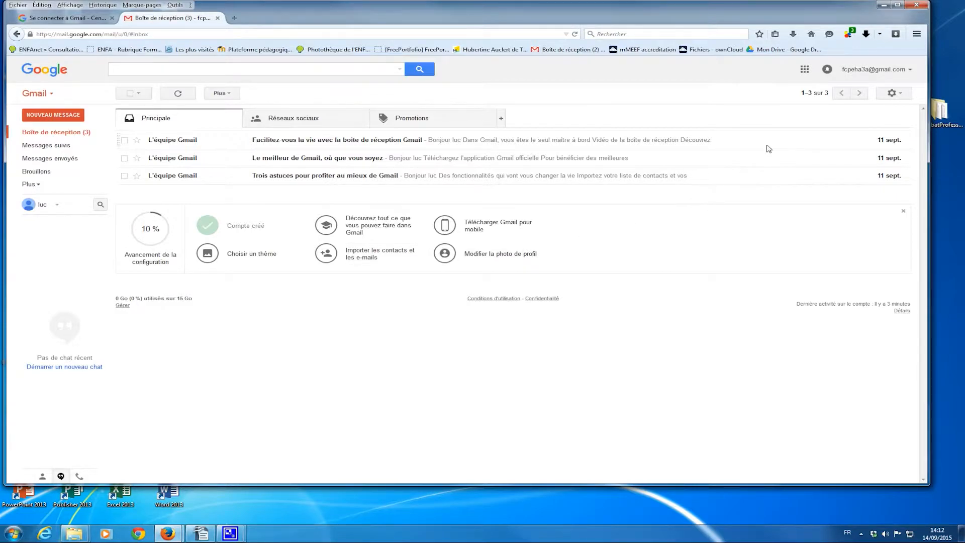
pyautogui.click(805, 70)
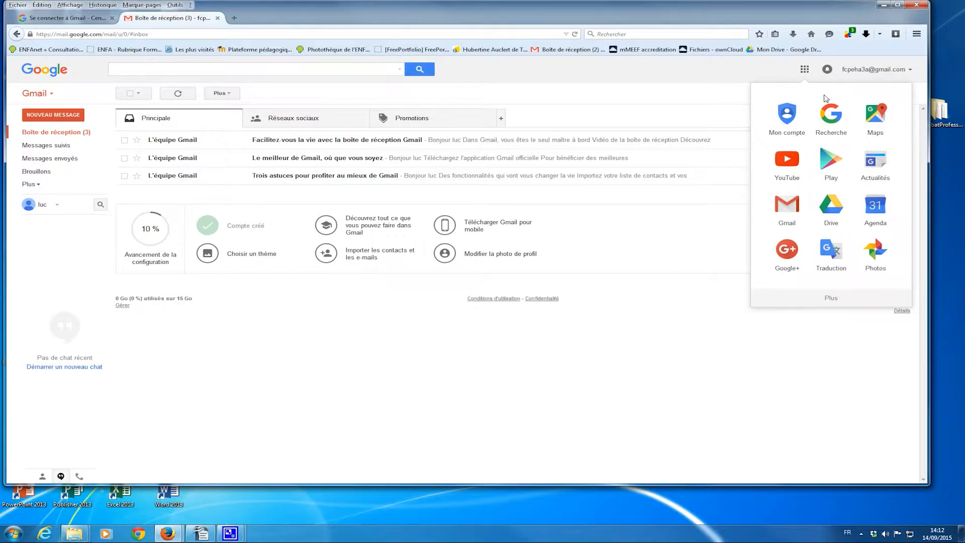
# - Open Google Drive and reveal the Plus submenu of new item types
pyautogui.click(831, 211)
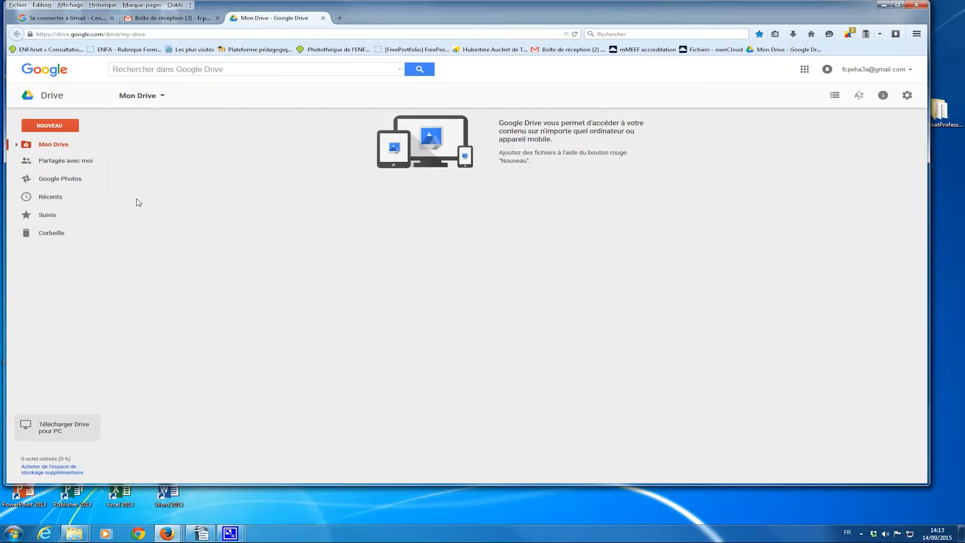
pyautogui.click(53, 126)
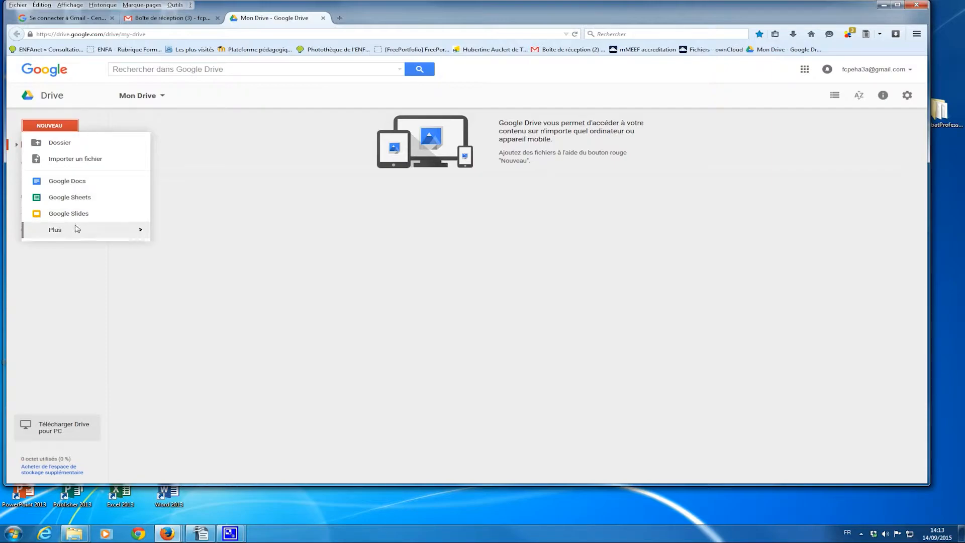
pyautogui.moveTo(76, 231)
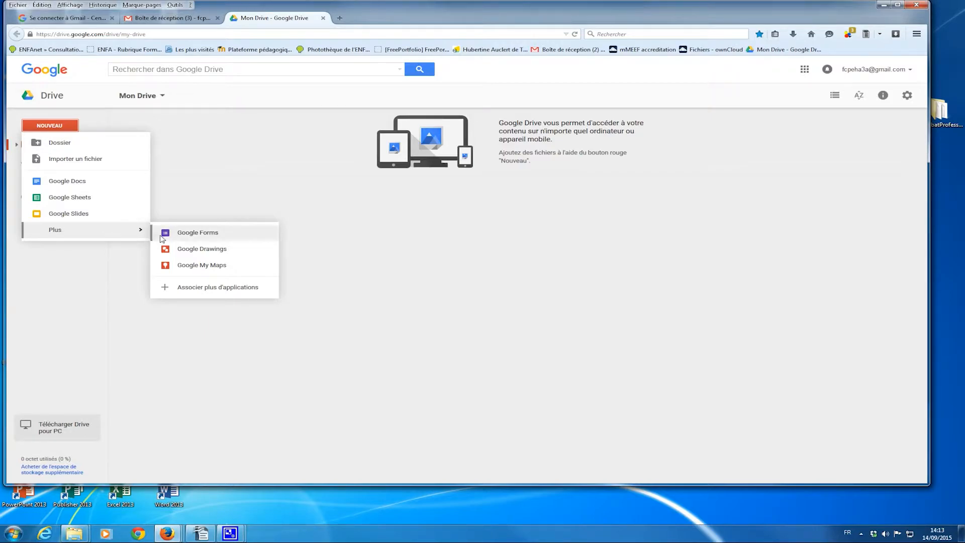
# - Create a new Google Form titled 'Préparation Conseil de Classe 3A T1'
pyautogui.click(210, 236)
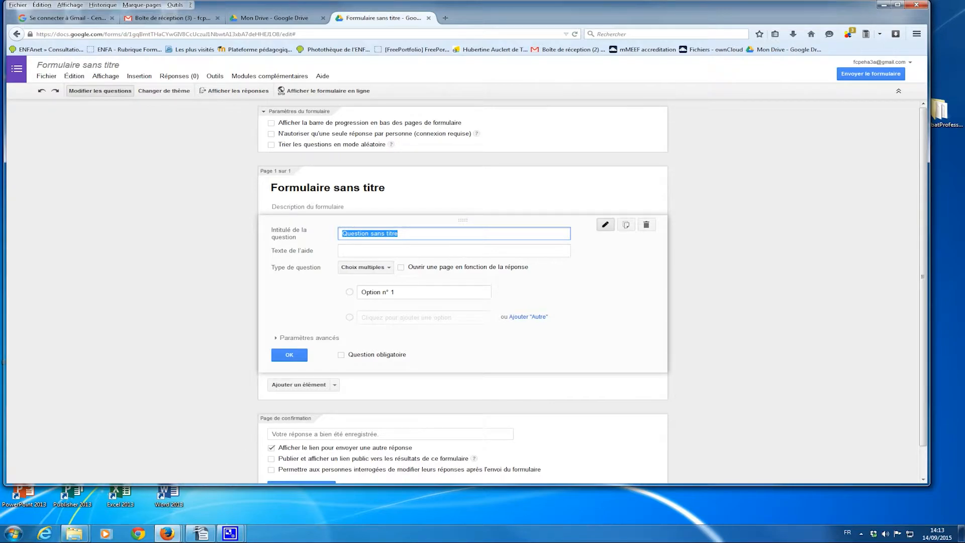
pyautogui.hotkey('alt', 'Tab')
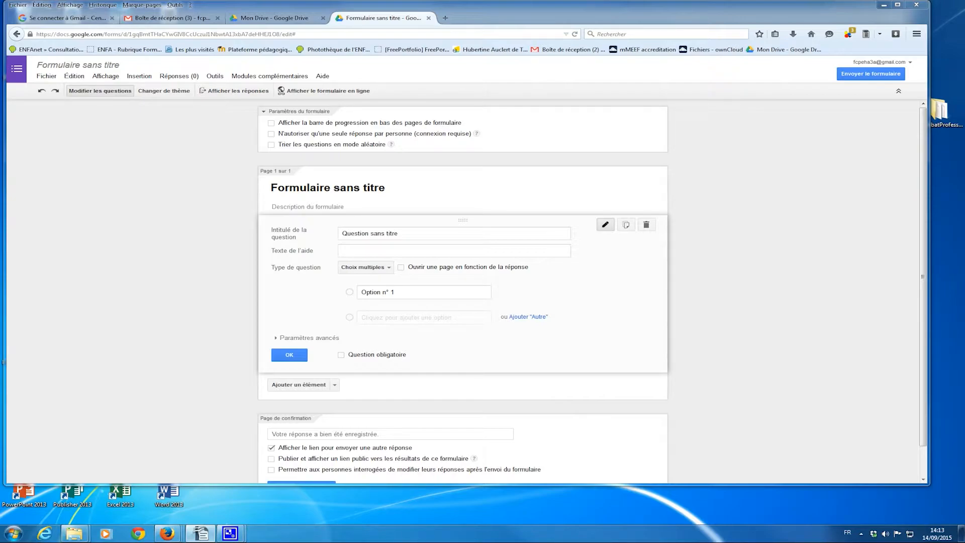
pyautogui.click(346, 187)
pyautogui.moveTo(398, 190); pyautogui.dragTo(259, 184)
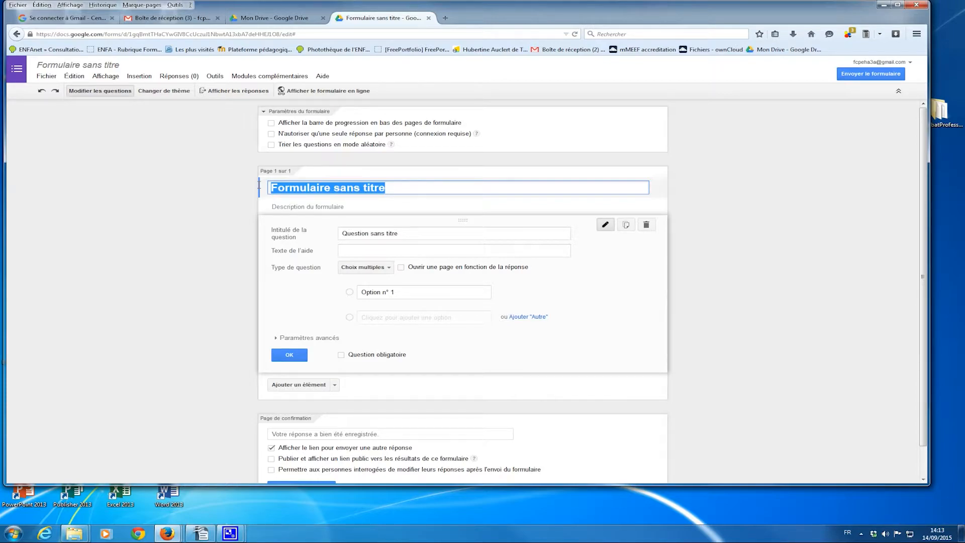
pyautogui.write('Préparation  Conseil de Classe 3A  T1')
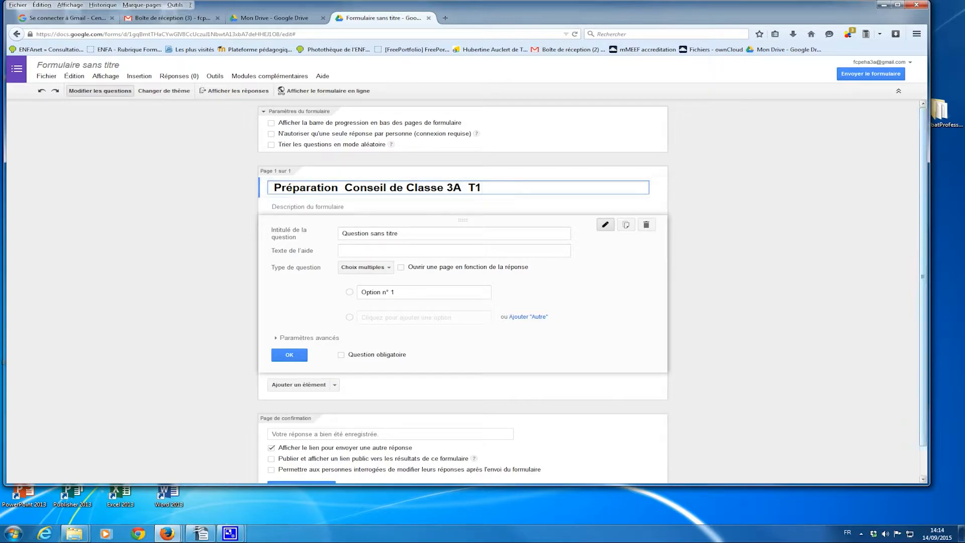
pyautogui.hotkey('alt', 'Tab')
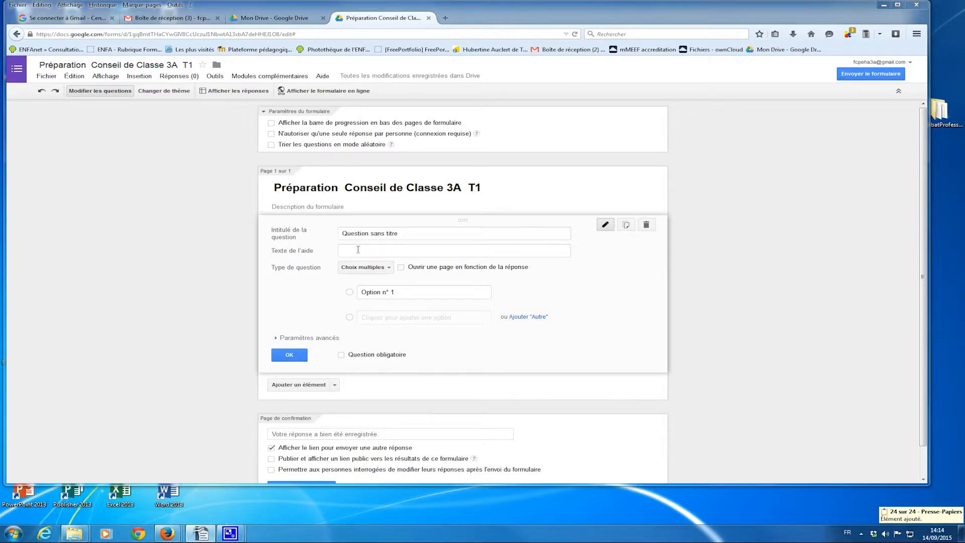
# - Add the form description on the class council's purpose and the parent delegates' contacts
pyautogui.click(327, 205)
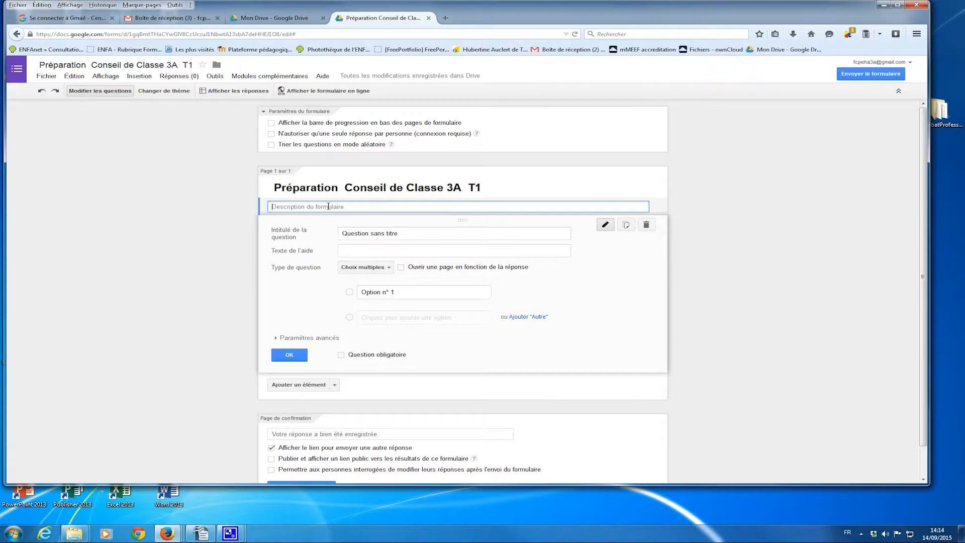
pyautogui.hotkey('ctrl', 'v')
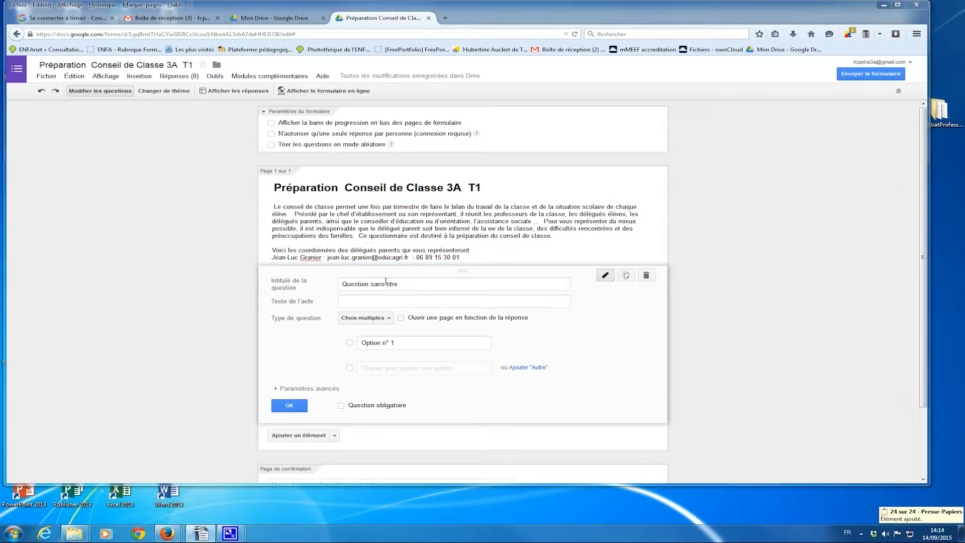
pyautogui.click(389, 285)
pyautogui.moveTo(407, 287); pyautogui.dragTo(332, 286)
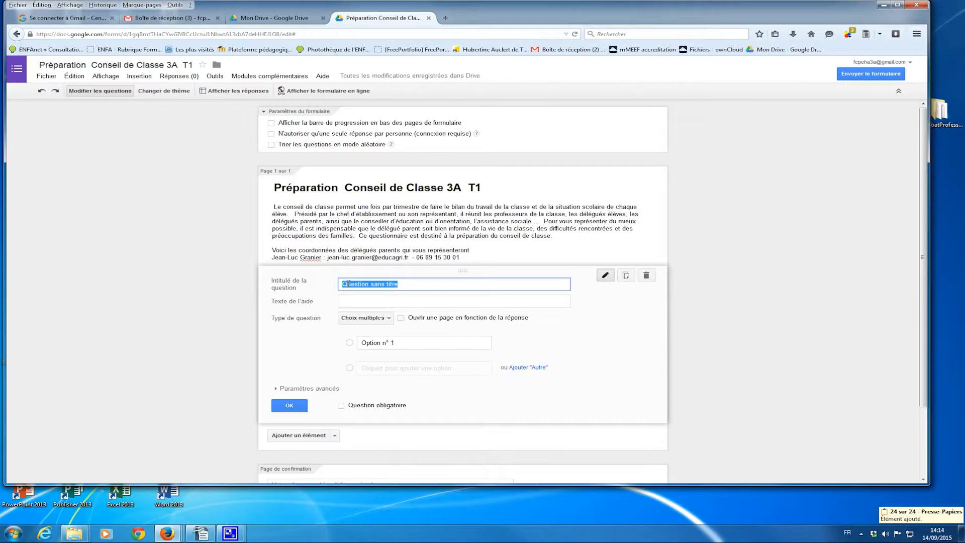
# - Make the first question a paragraph asking about class atmosphere, level, workload and grading
pyautogui.hotkey('ctrl', 'v')
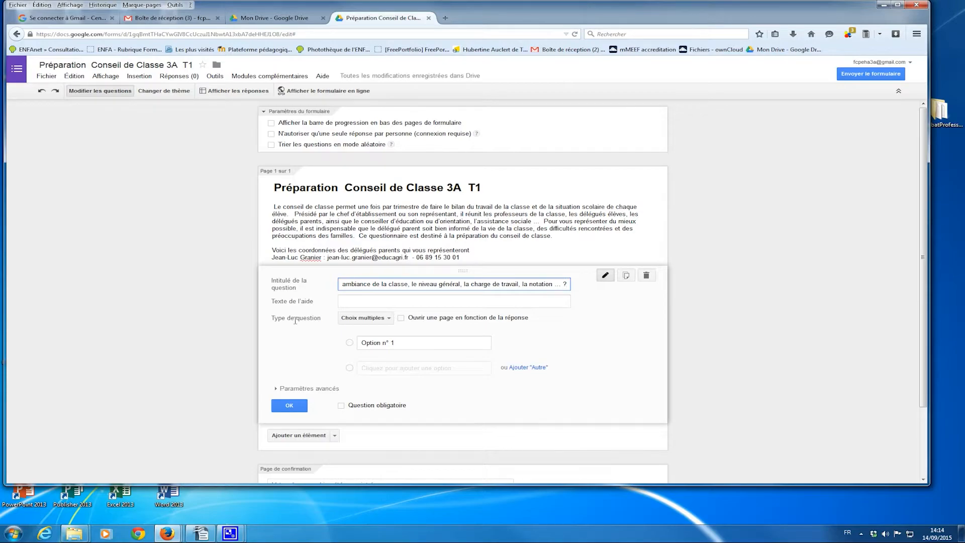
pyautogui.click(386, 318)
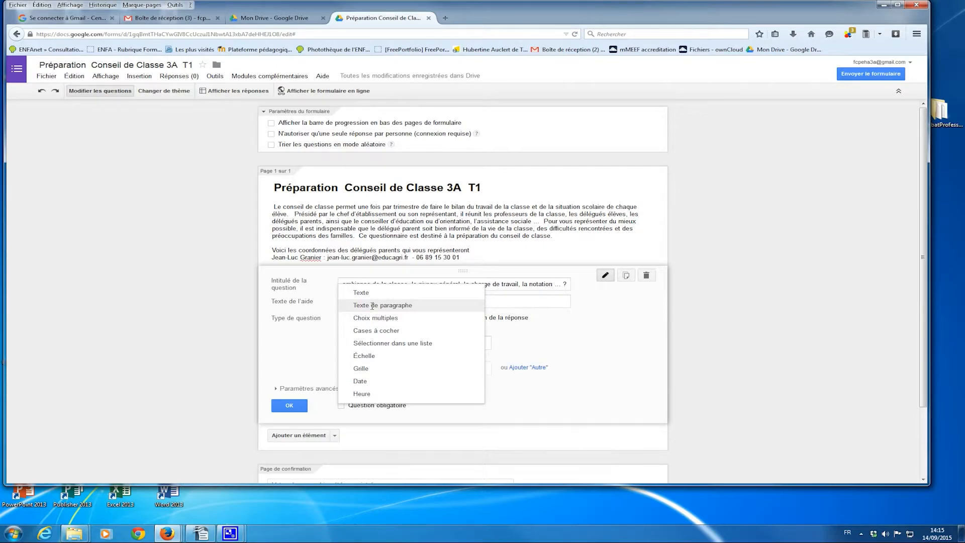
pyautogui.click(372, 306)
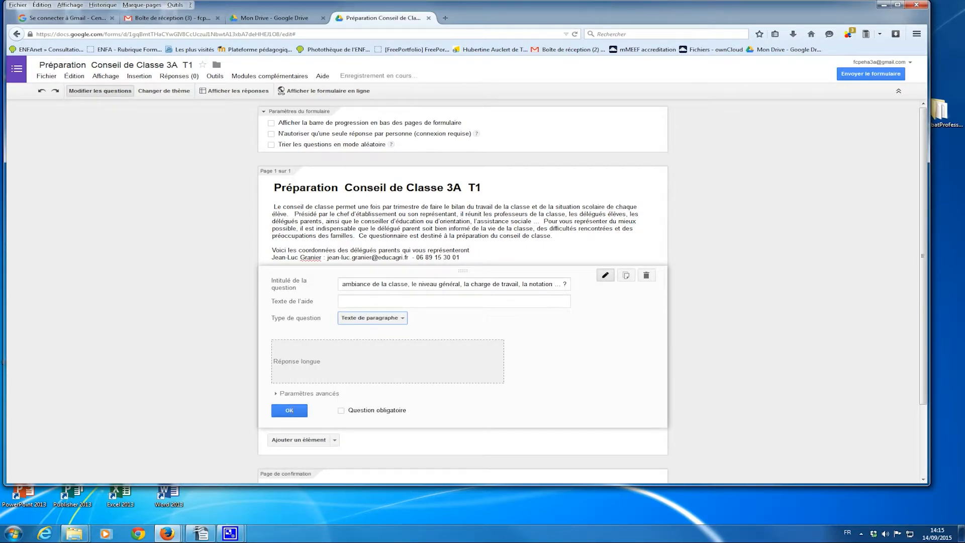
pyautogui.click(291, 410)
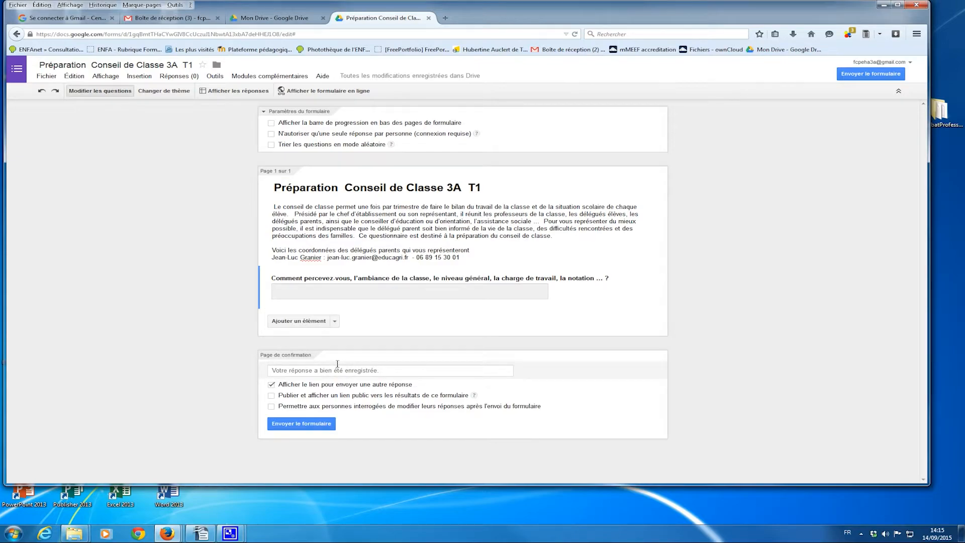
pyautogui.click(334, 322)
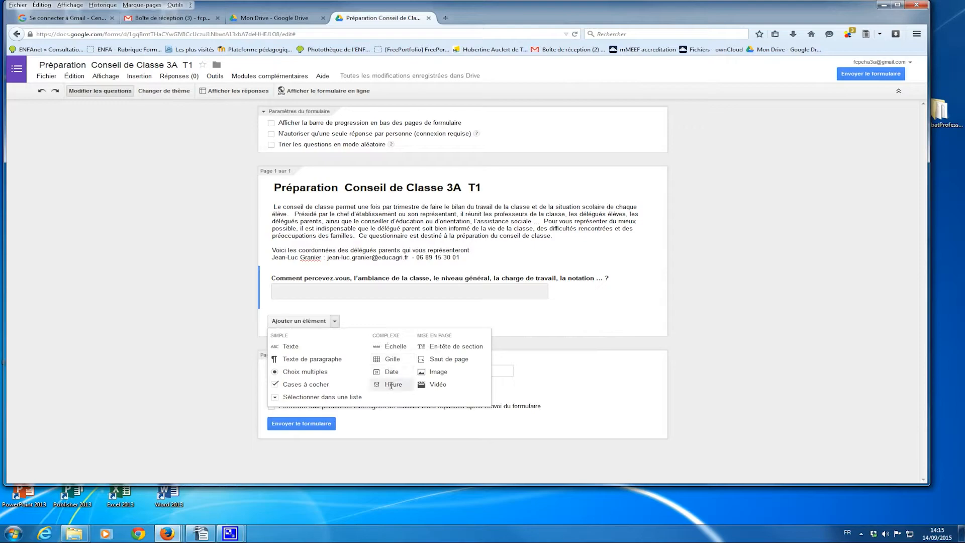
# - Add a section header titled L'ÉLÈVE after the first question
pyautogui.click(450, 346)
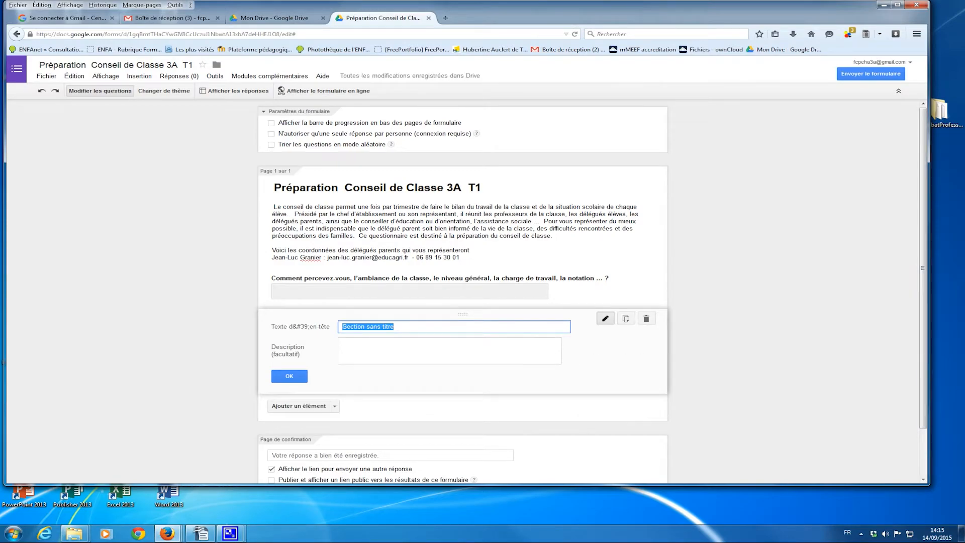
pyautogui.hotkey('ctrl', 'c')
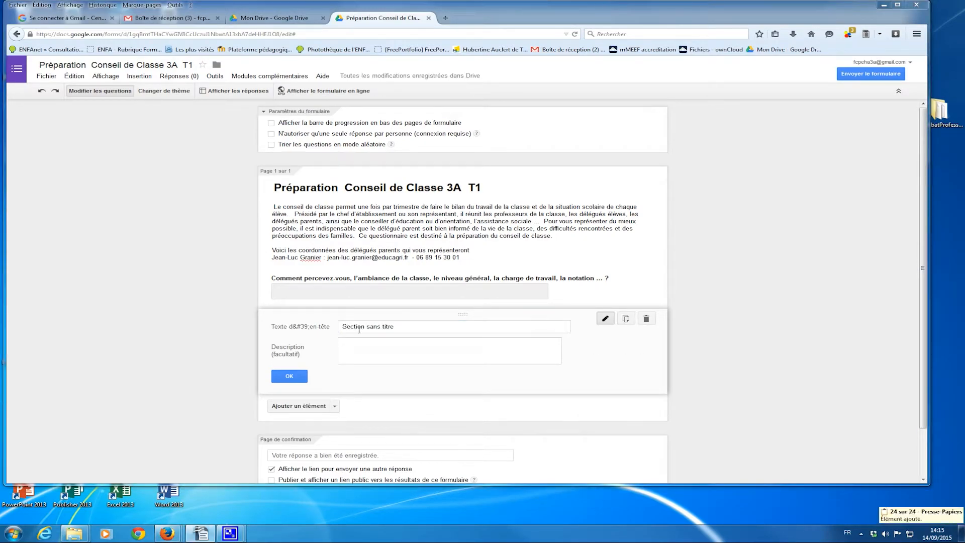
pyautogui.click(358, 326)
pyautogui.moveTo(405, 326); pyautogui.dragTo(324, 328)
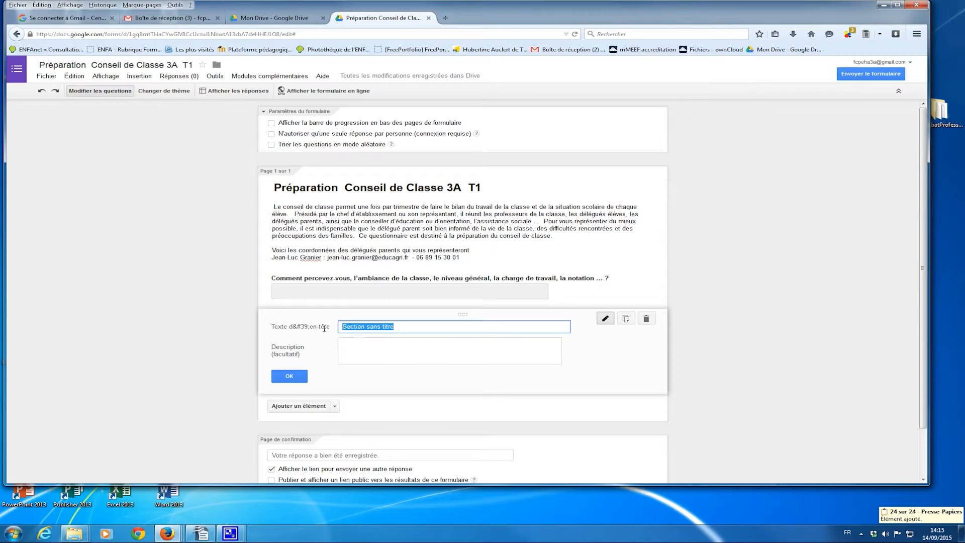
pyautogui.hotkey('ctrl', 'v')
pyautogui.click(296, 376)
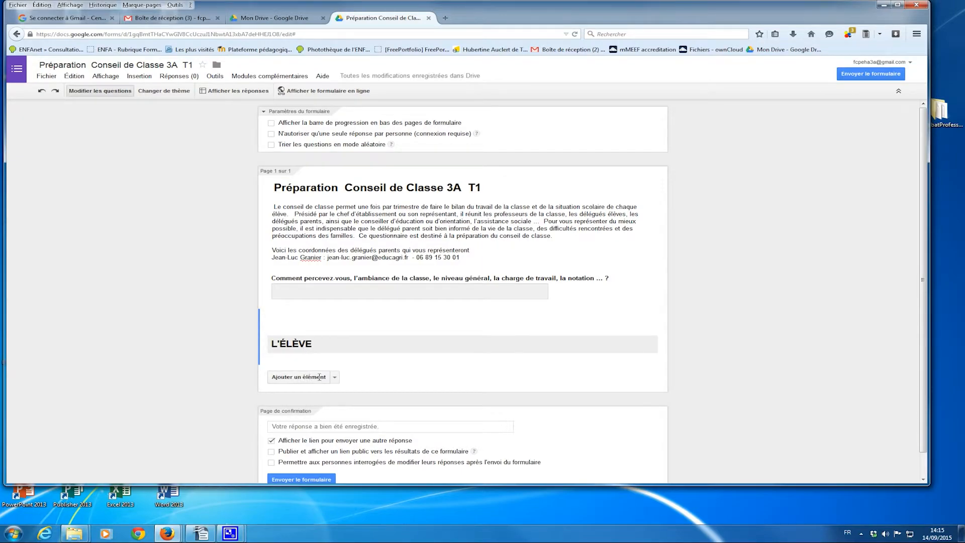
pyautogui.click(335, 377)
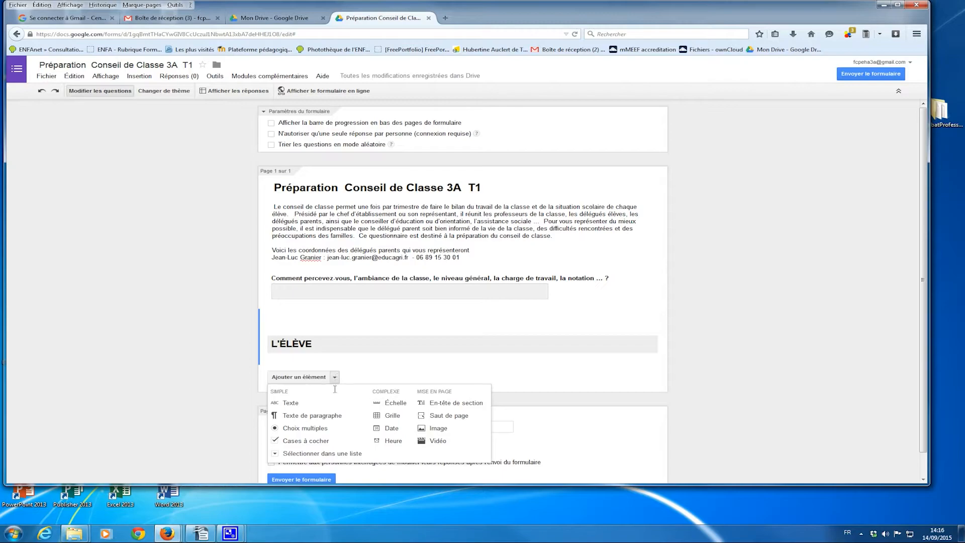
# - Add a paragraph question asking about the student's school difficulties
pyautogui.click(328, 415)
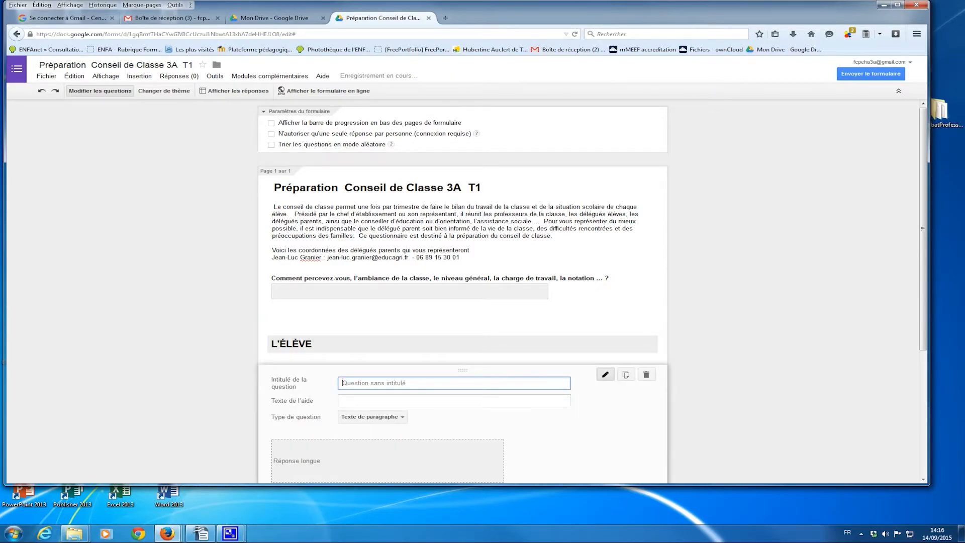
pyautogui.hotkey('alt', 'Tab')
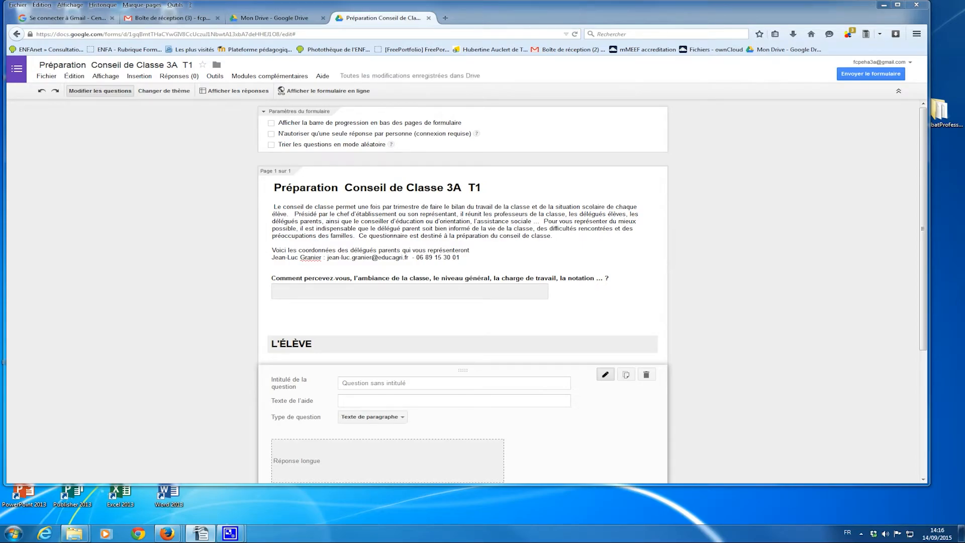
pyautogui.hotkey('alt', 'Tab')
pyautogui.hotkey('ctrl', 'v')
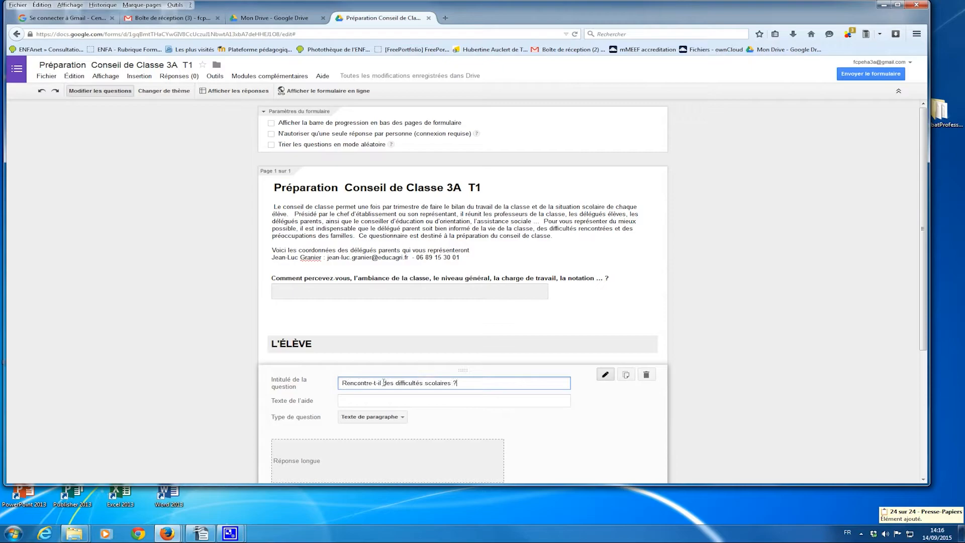
pyautogui.scroll(-3, 492, 367)
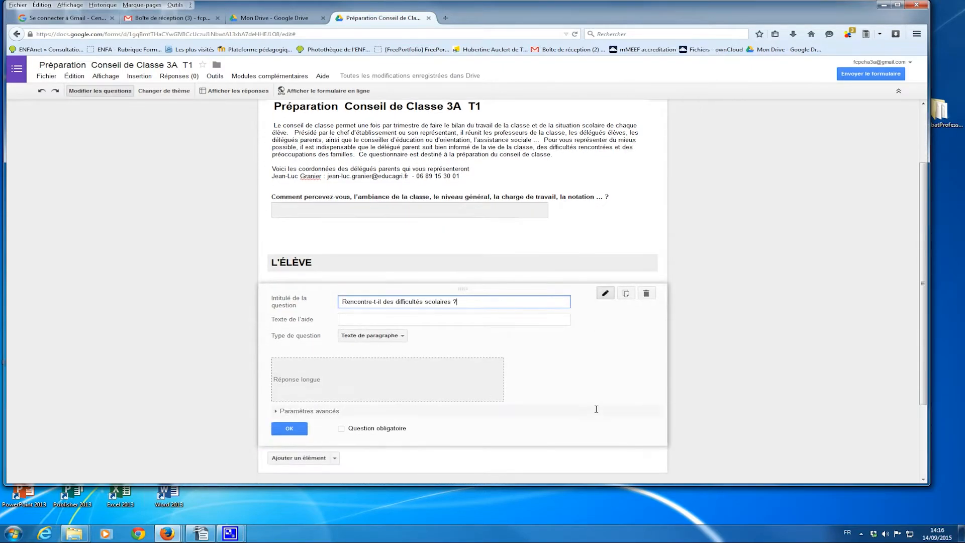
pyautogui.click(289, 428)
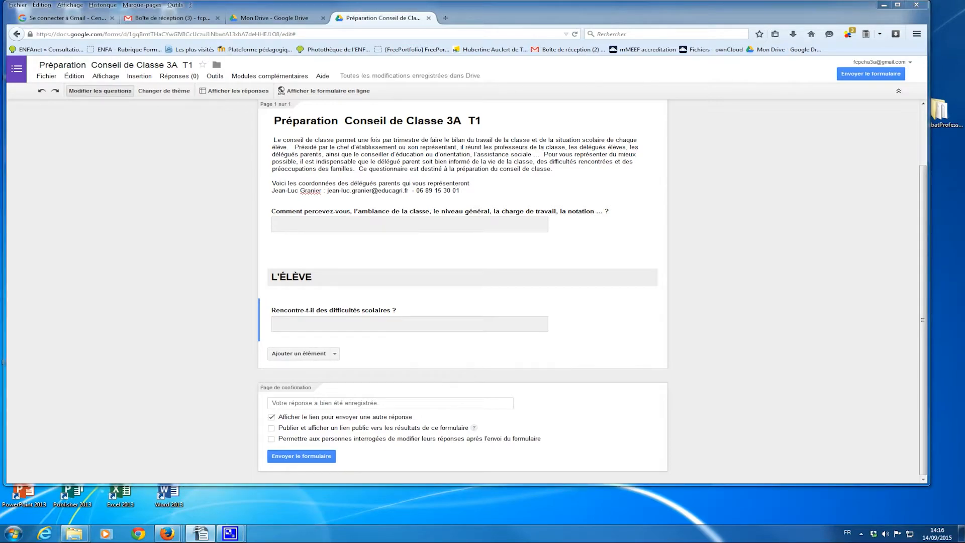
# - Add a paragraph question on outside disturbances, followed by a new section header
pyautogui.click(334, 353)
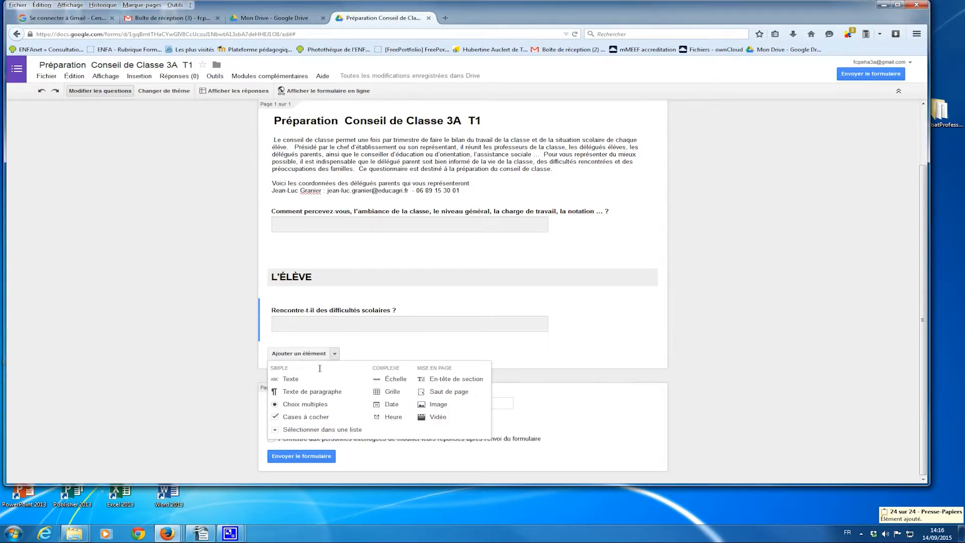
pyautogui.click(308, 390)
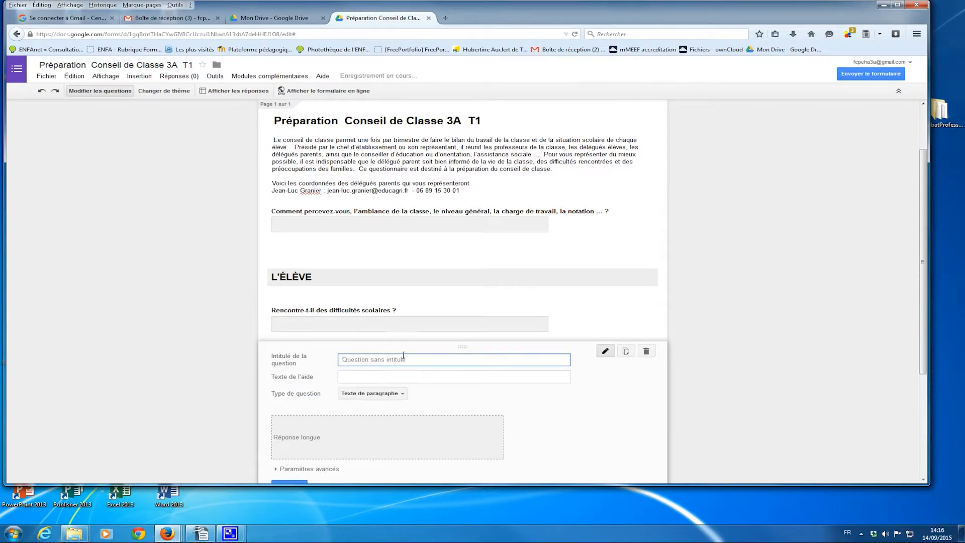
pyautogui.hotkey('ctrl', 'v')
pyautogui.scroll(-1, 390, 459)
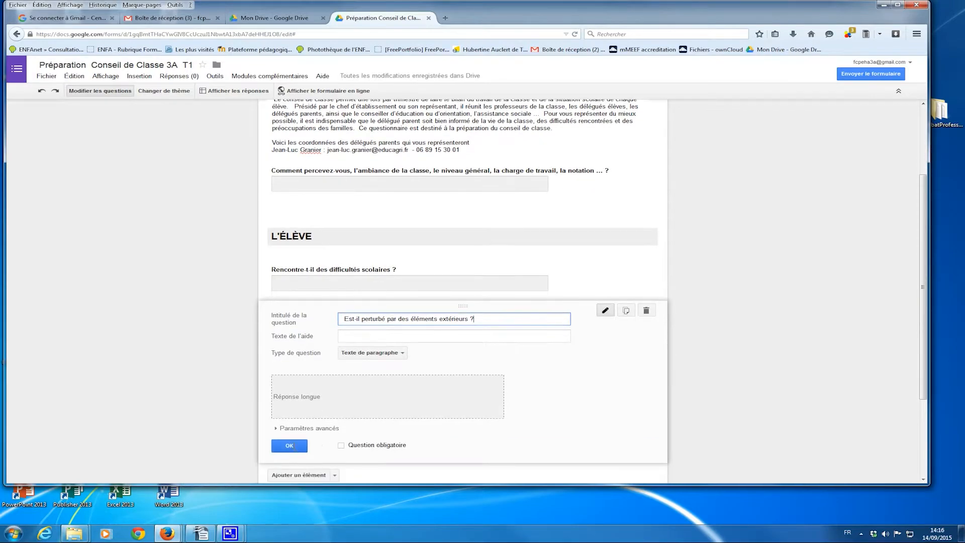
pyautogui.click(289, 448)
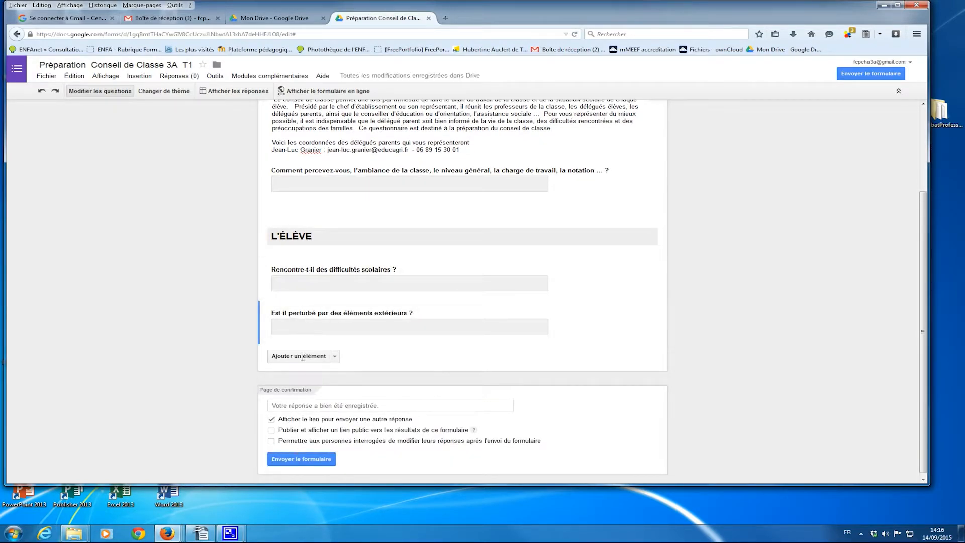
pyautogui.click(335, 356)
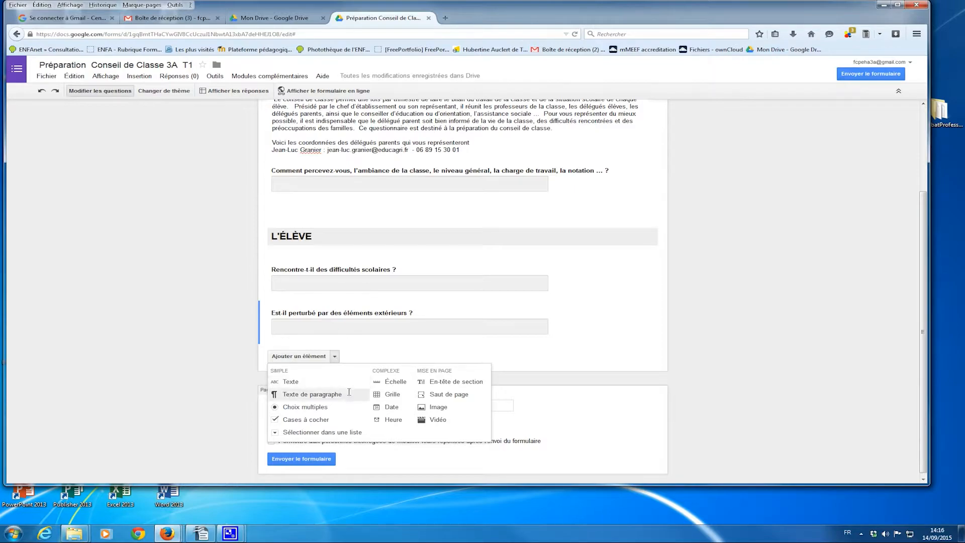
pyautogui.click(452, 381)
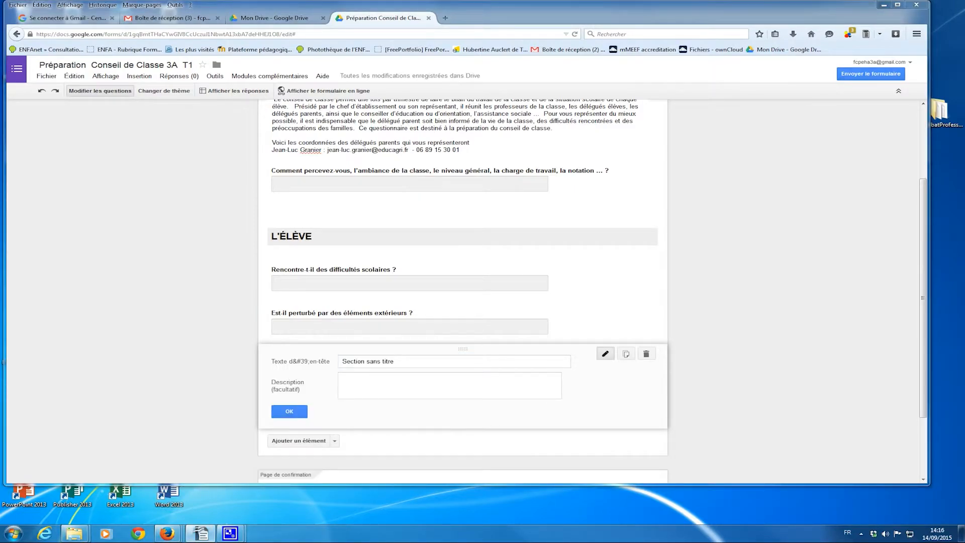
# - Retitle the new section header 'UTILISATION DE L'ENT' and confirm it
pyautogui.tripleClick(369, 362)
pyautogui.hotkey('ctrl', 'c')
pyautogui.click(344, 361)
pyautogui.hotkey('ctrl', 'v')
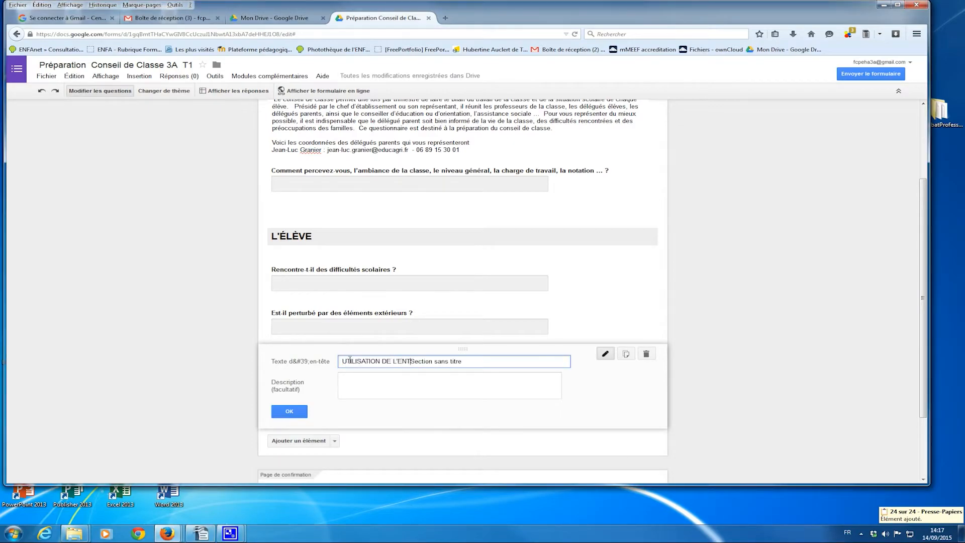
pyautogui.moveTo(491, 361); pyautogui.dragTo(410, 361)
pyautogui.press('BackSpace')
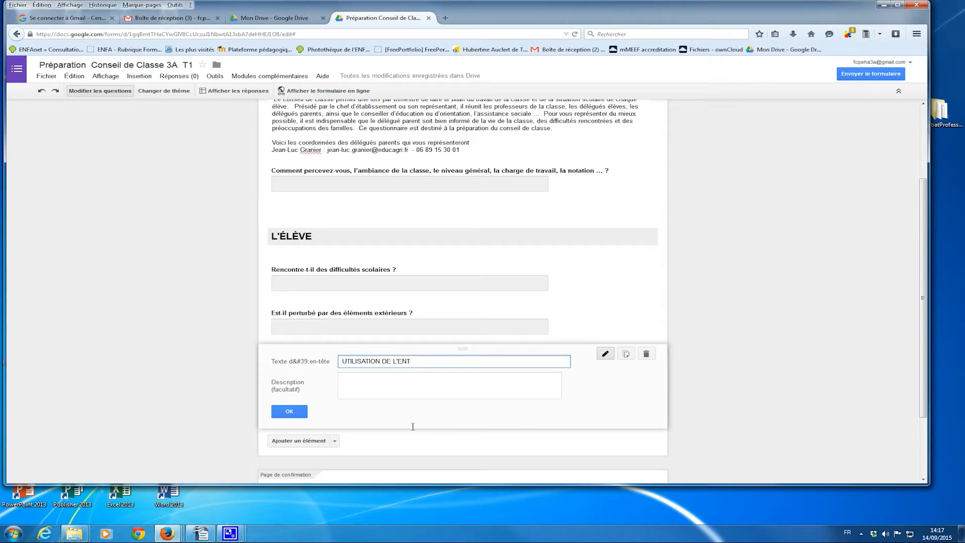
pyautogui.click(289, 411)
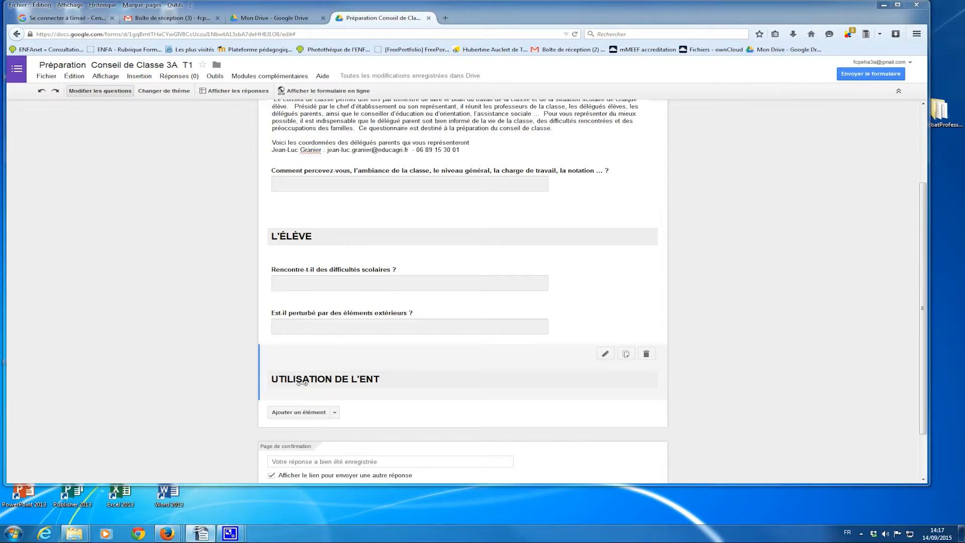
# - Add a multiple-choice question with the pasted ENT-use title and the answers Oui and Non
pyautogui.click(335, 413)
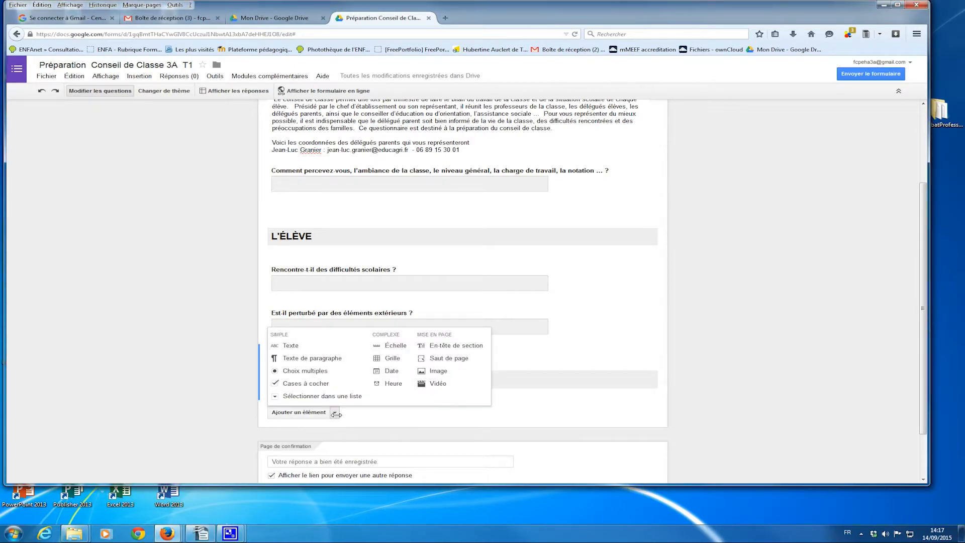
pyautogui.click(314, 371)
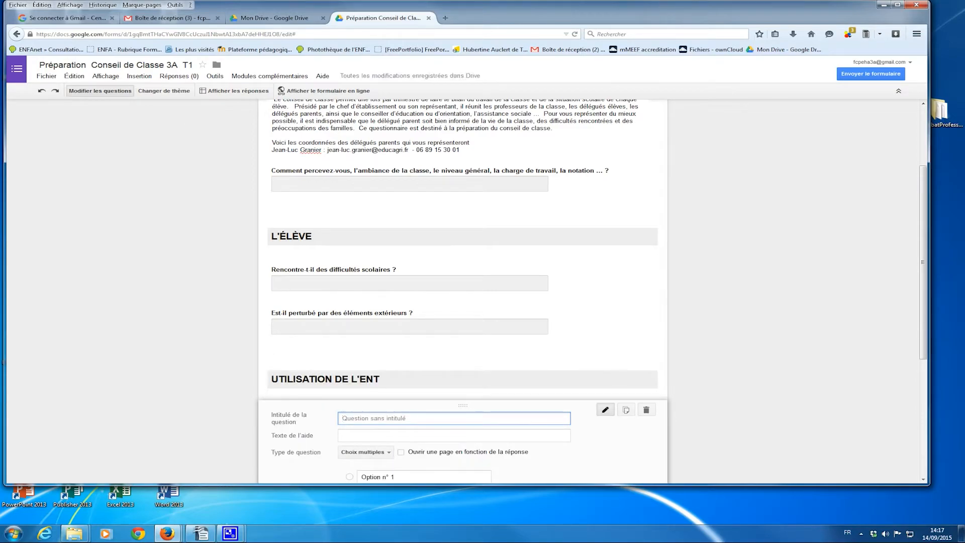
pyautogui.hotkey('alt', 'Tab')
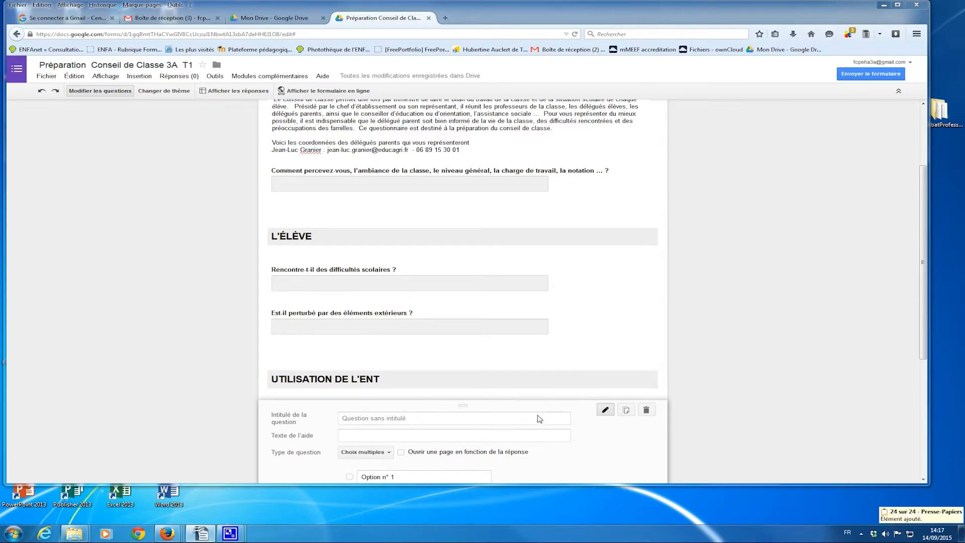
pyautogui.click(396, 419)
pyautogui.rightClick(396, 421)
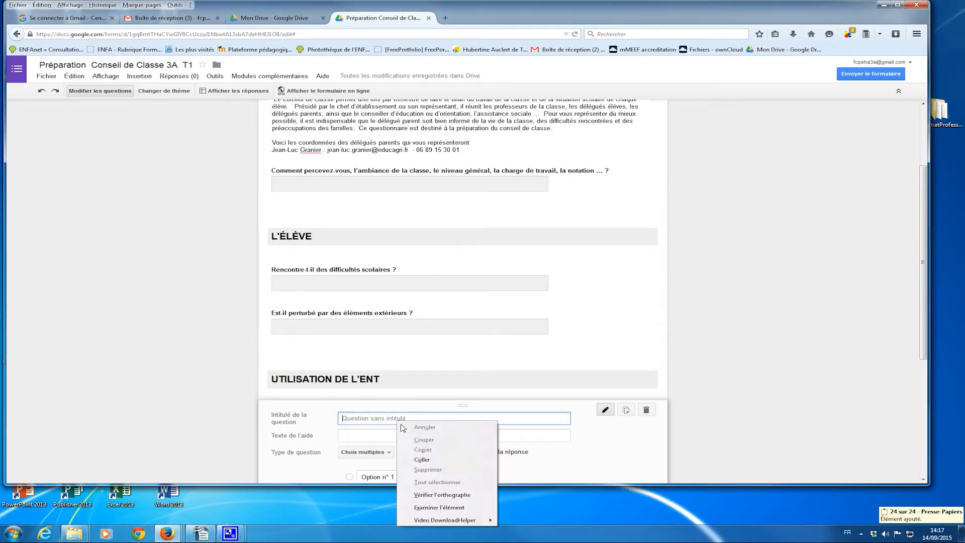
pyautogui.click(429, 463)
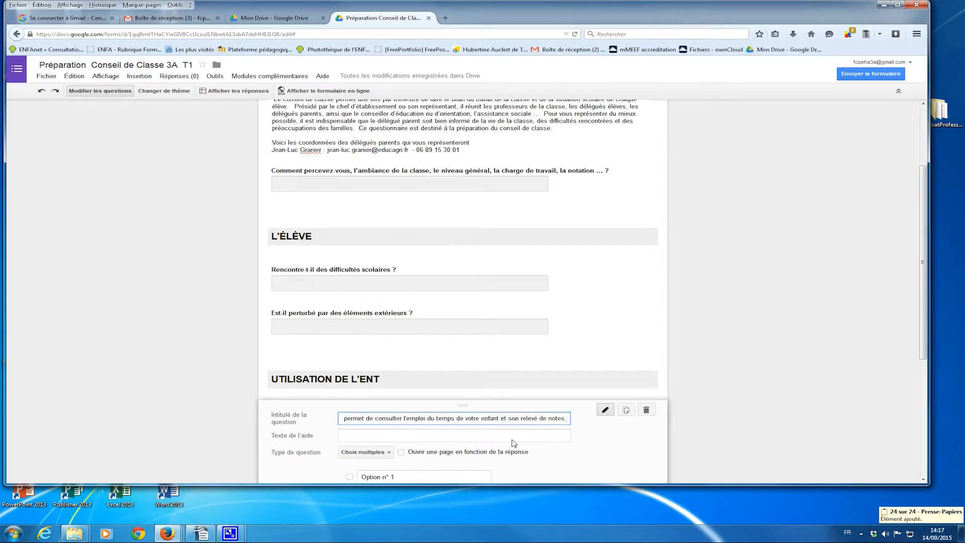
pyautogui.scroll(-3, 513, 440)
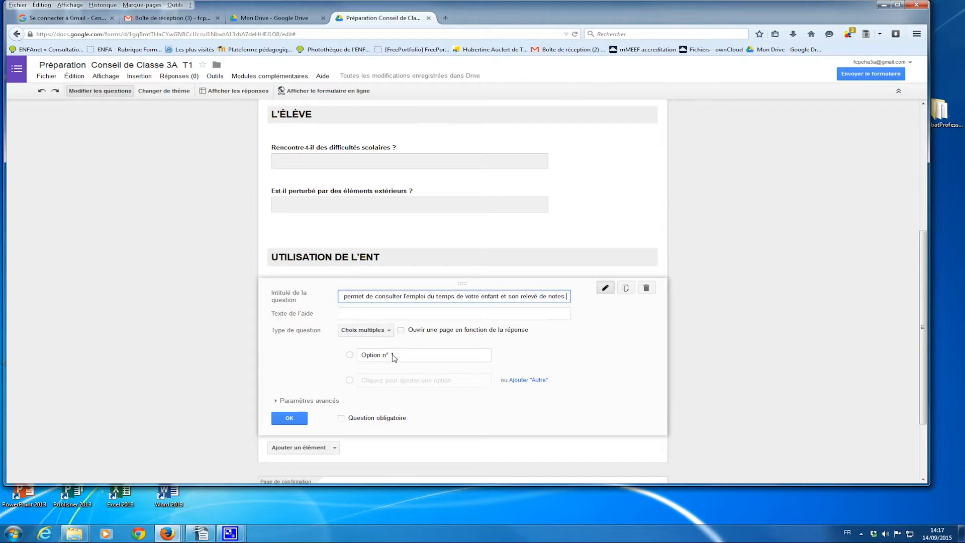
pyautogui.click(397, 357)
pyautogui.write('Oui')
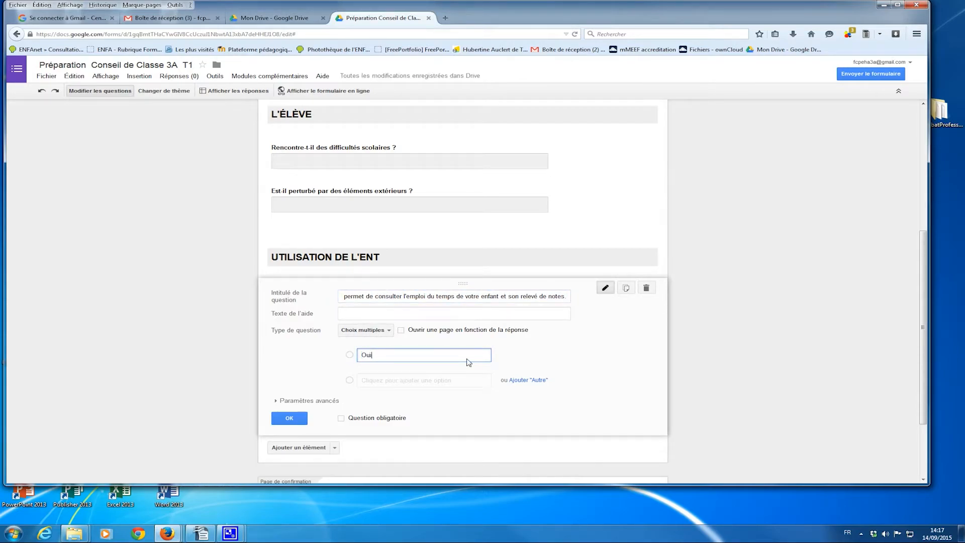
pyautogui.click(397, 381)
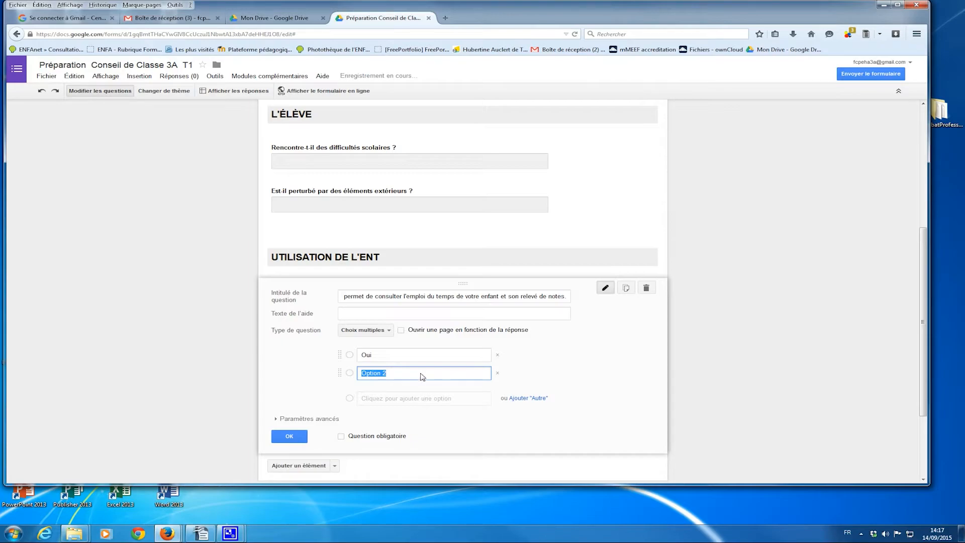
pyautogui.write('Non')
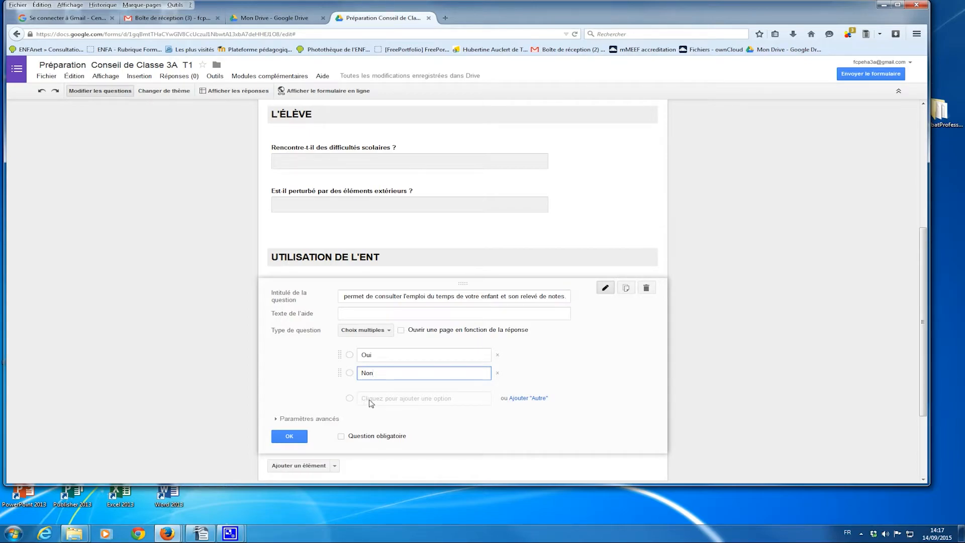
pyautogui.click(296, 437)
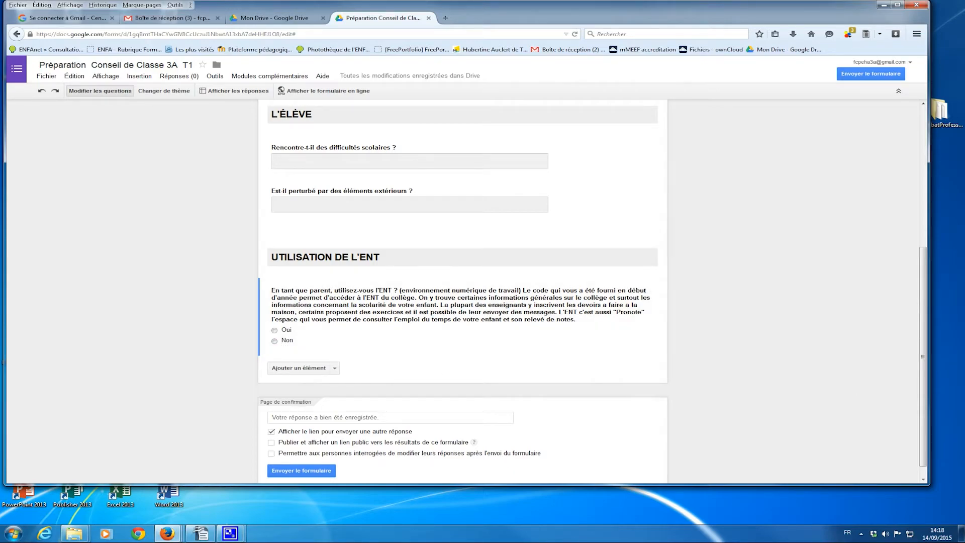
# - Add a checkbox question titled 'Pourquoi l'utilisez-vous ?' after the ENT question
pyautogui.click(334, 368)
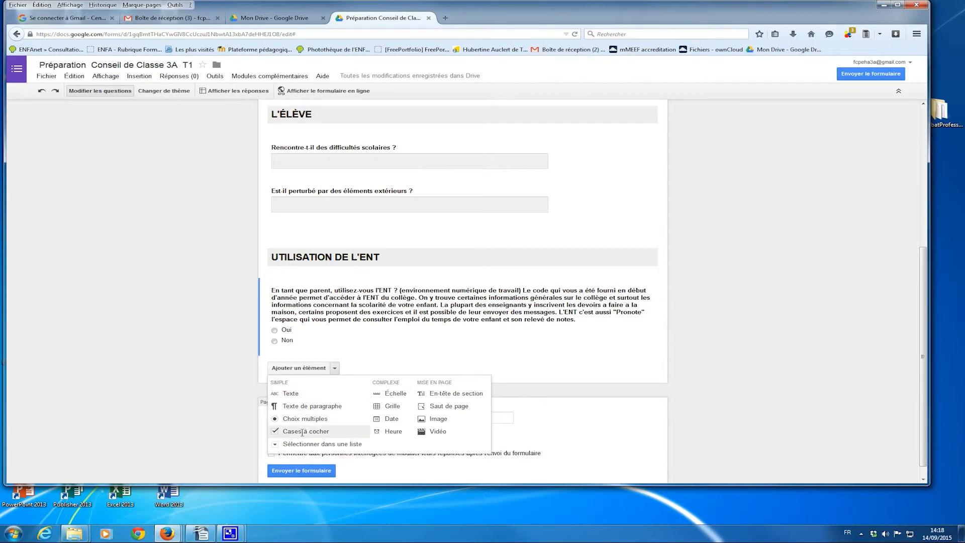
pyautogui.click(302, 431)
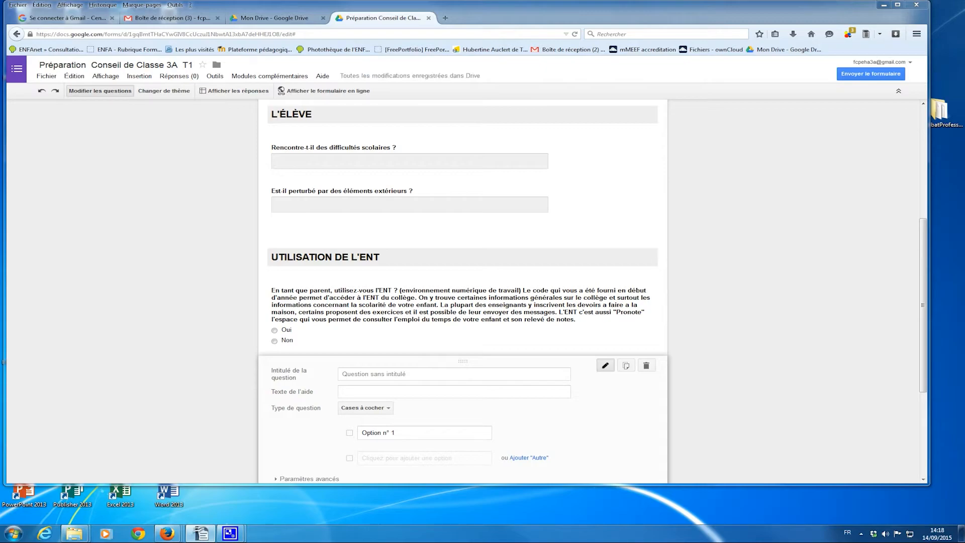
pyautogui.click(392, 371)
pyautogui.write("Pourquoi l'utilisez-vous ?")
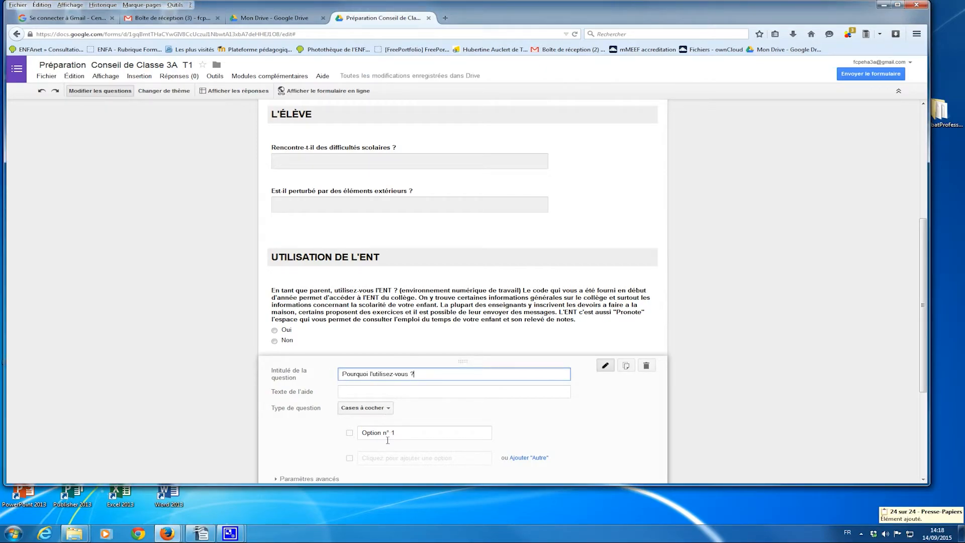
# - Paste four reasons as options: homework, timetable, child's grades, communicating with teachers
pyautogui.hotkey('alt', 'Tab')
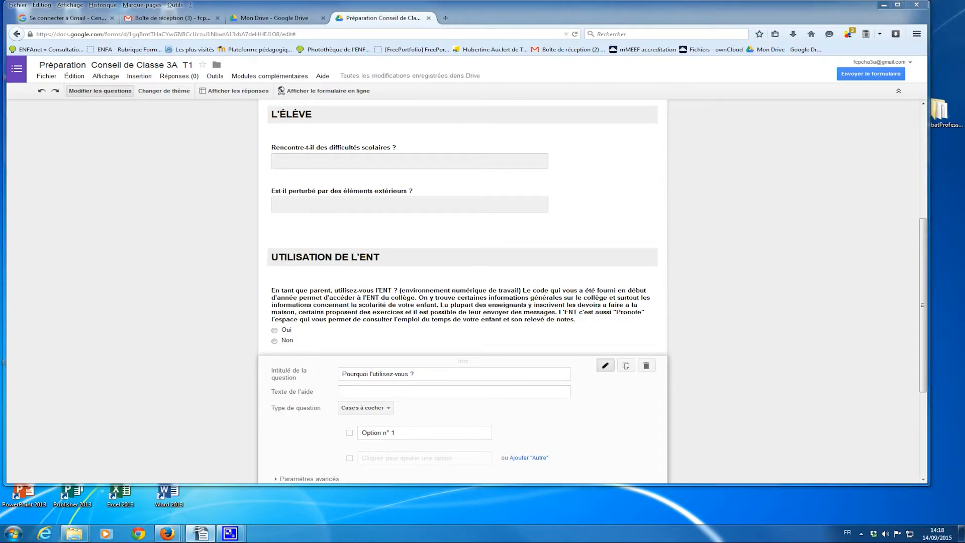
pyautogui.click(373, 435)
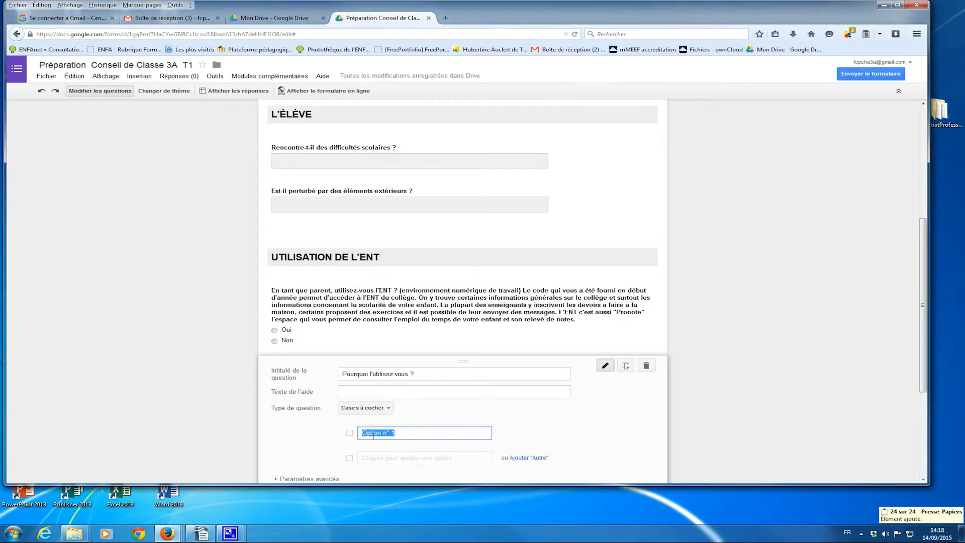
pyautogui.write('Pour vérifier les devoirs donnés à mon enfant')
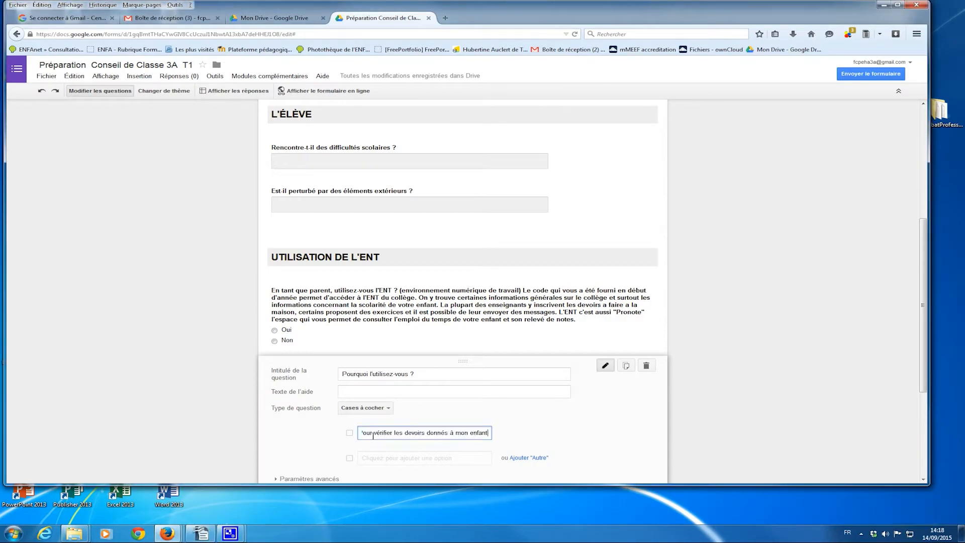
pyautogui.press('Return')
pyautogui.write("Pour consulter l'emploi du temps")
pyautogui.moveTo(922, 317); pyautogui.dragTo(910, 400)
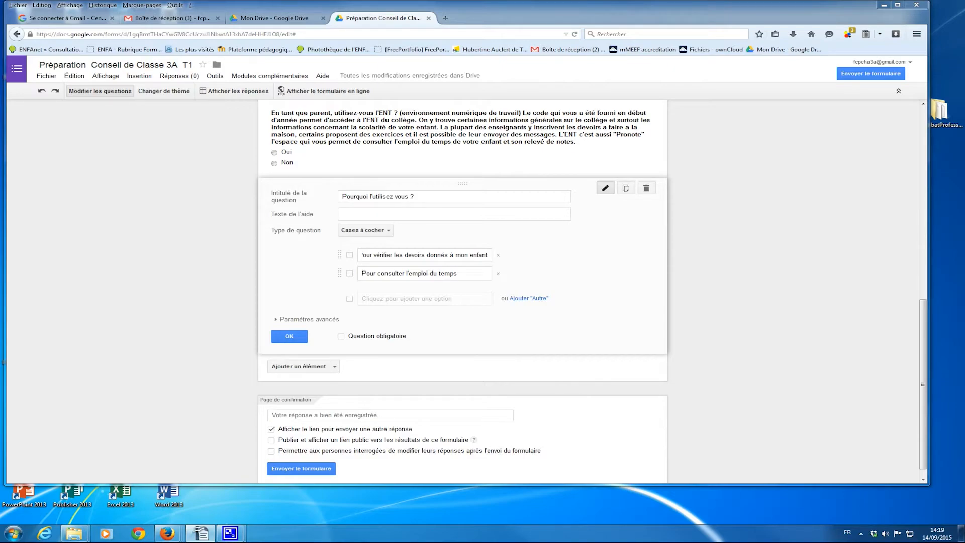
pyautogui.hotkey('ctrl', 'c')
pyautogui.click(401, 300)
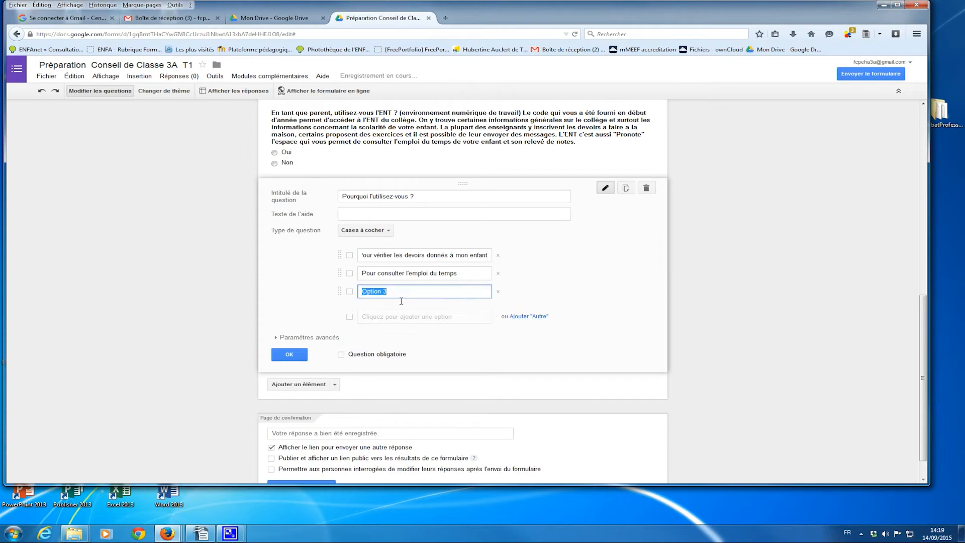
pyautogui.hotkey('ctrl', 'v')
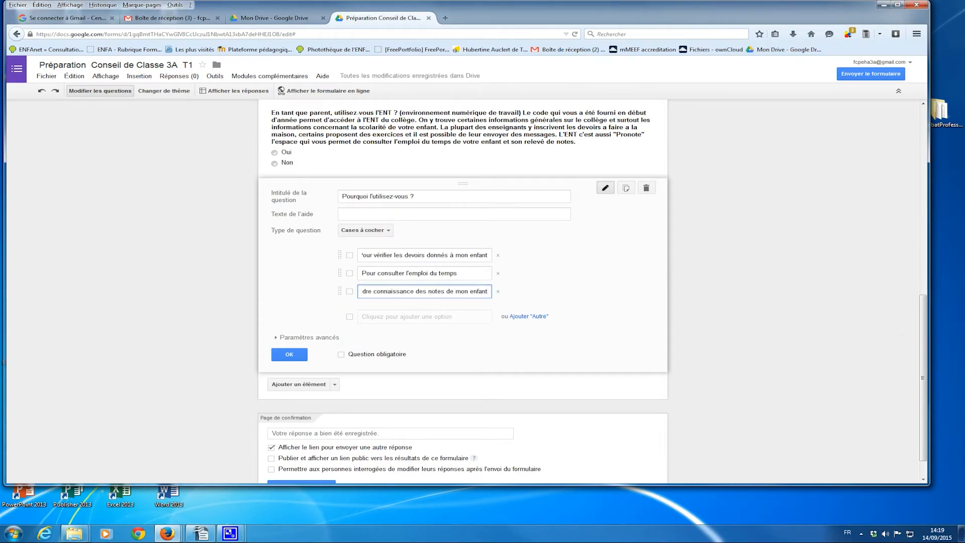
pyautogui.hotkey('alt', 'Tab')
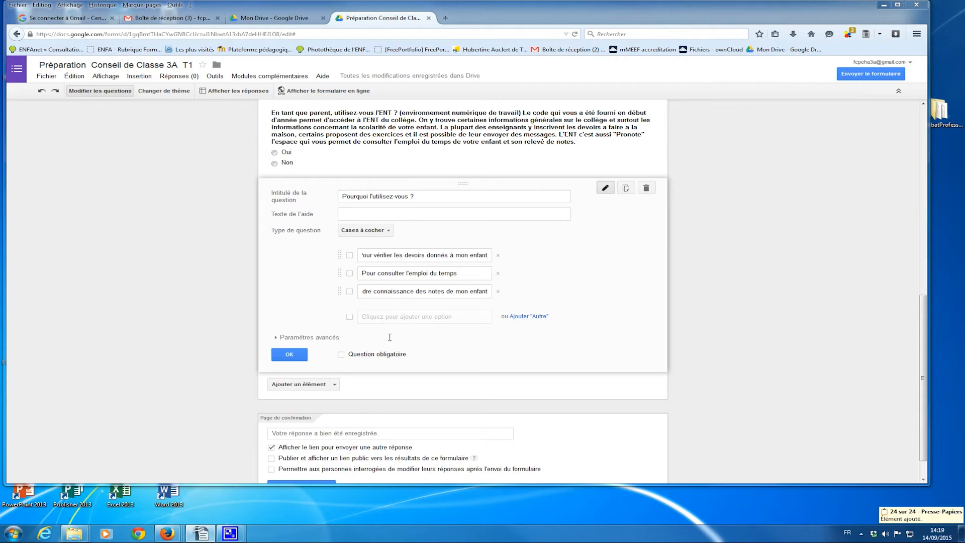
pyautogui.click(387, 316)
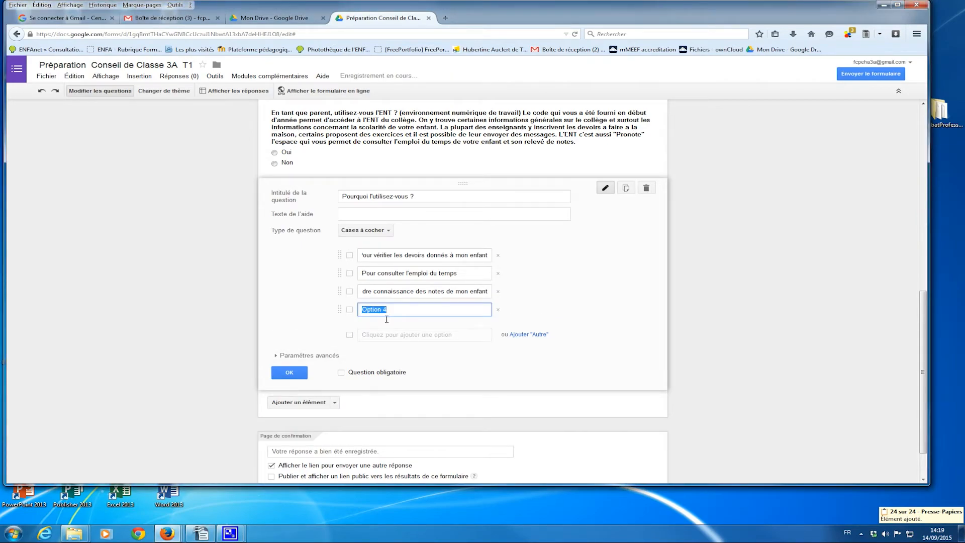
pyautogui.hotkey('ctrl', 'v')
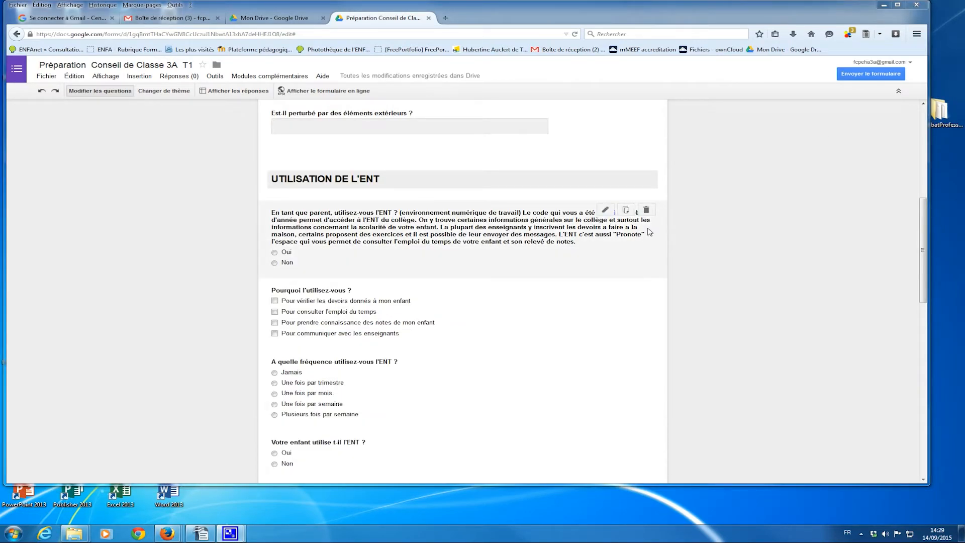
# - Scroll through the form and open its live version in a new tab
pyautogui.moveTo(923, 231); pyautogui.dragTo(962, 439)
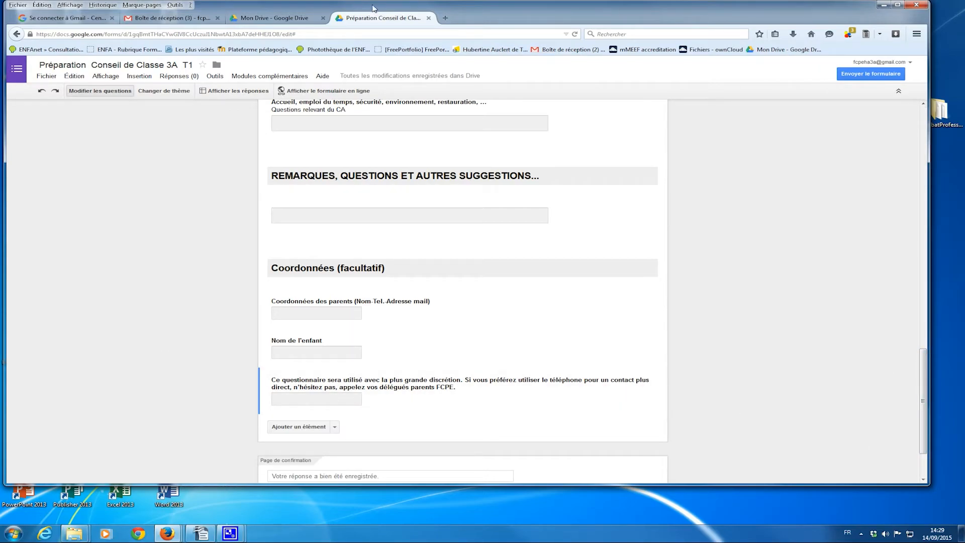
pyautogui.click(310, 93)
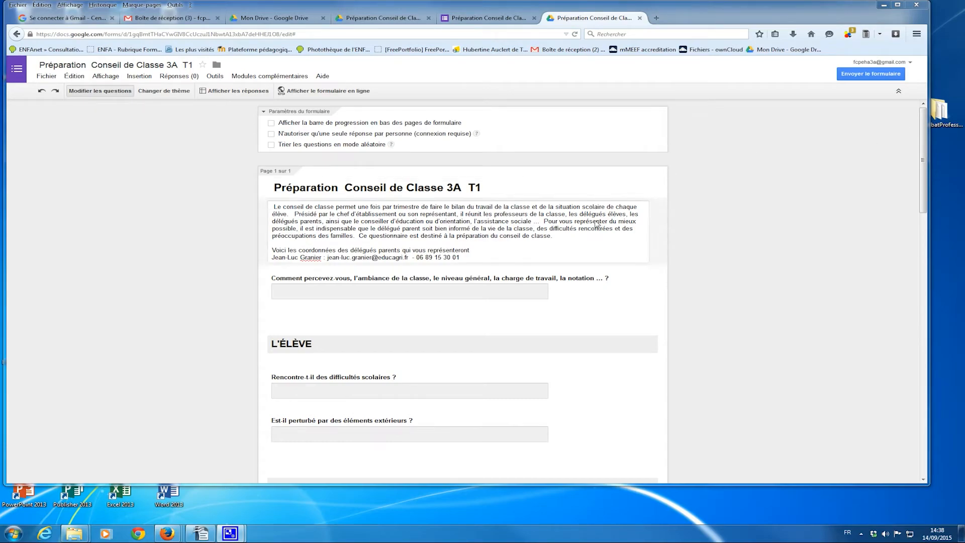
# - Insert the fcpe logo image right after the form description
pyautogui.click(481, 252)
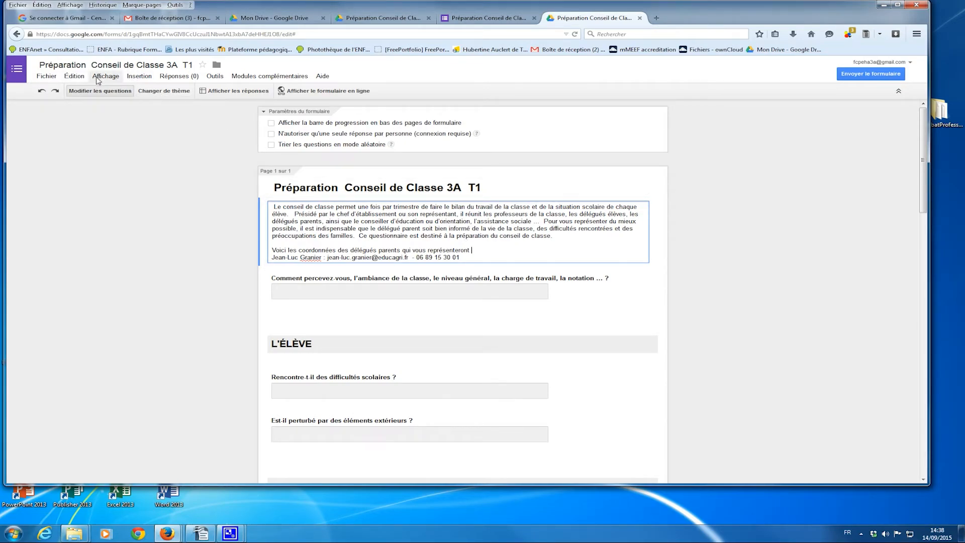
pyautogui.click(144, 80)
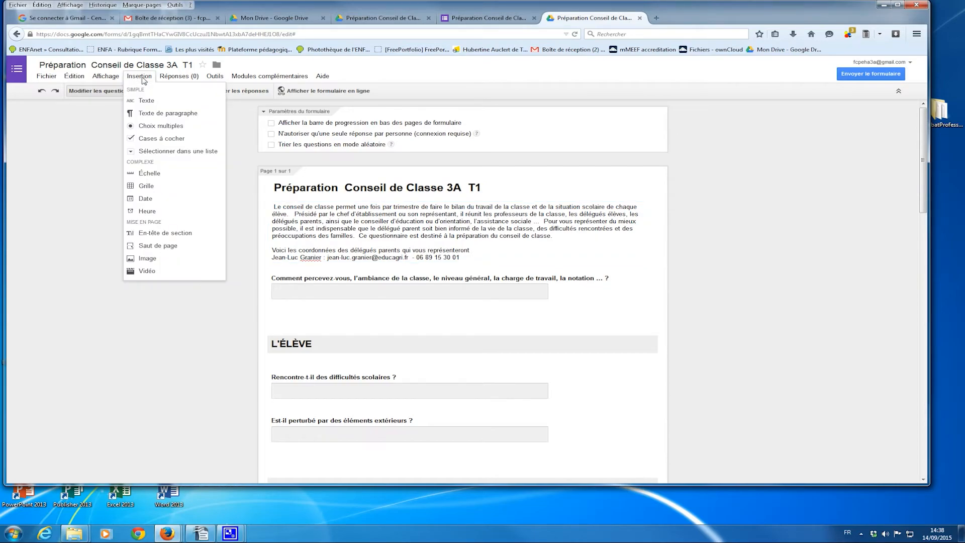
pyautogui.click(141, 260)
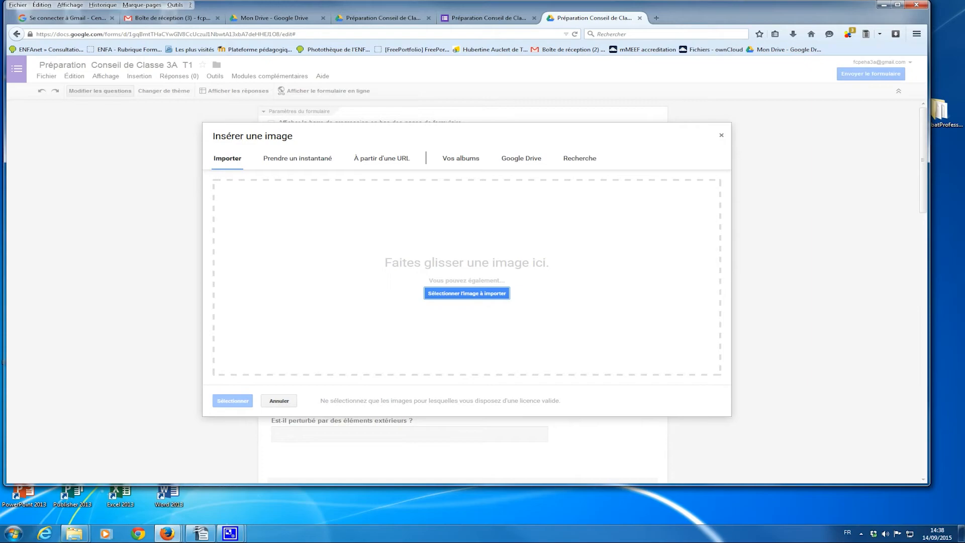
pyautogui.moveTo(964, 326); pyautogui.dragTo(451, 275)
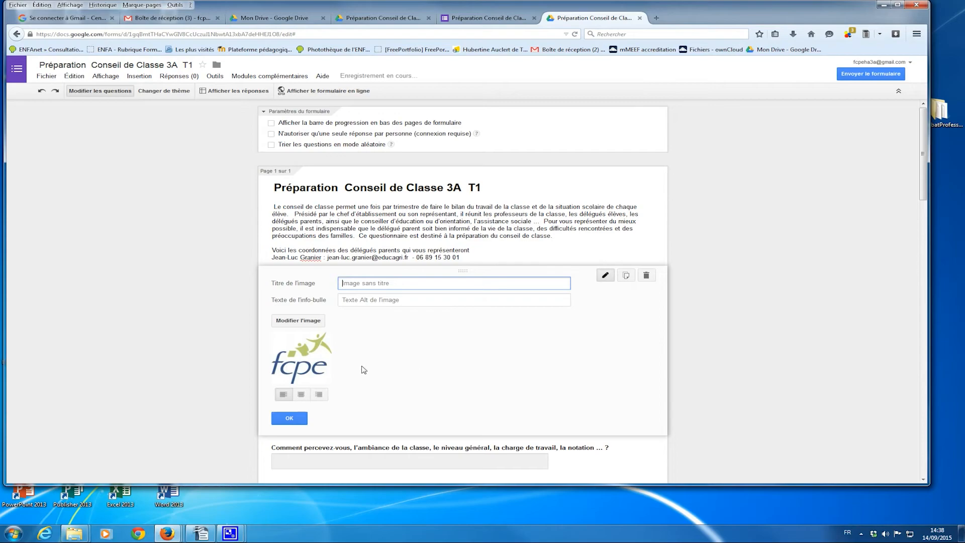
pyautogui.click(289, 418)
pyautogui.scroll(-15, 372, 233)
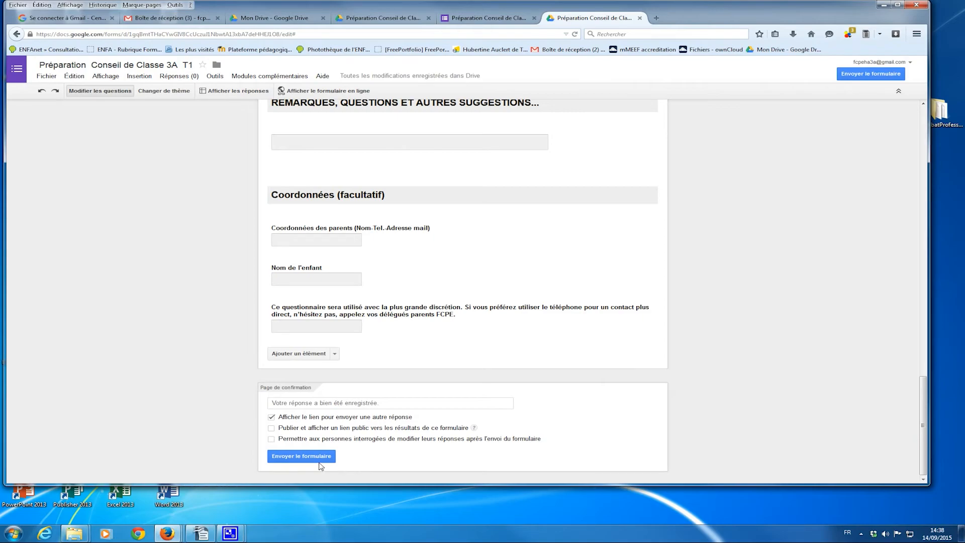
# - Open the send-form dialog with a shortened URL and the e-mail invitation fields expanded
pyautogui.click(293, 457)
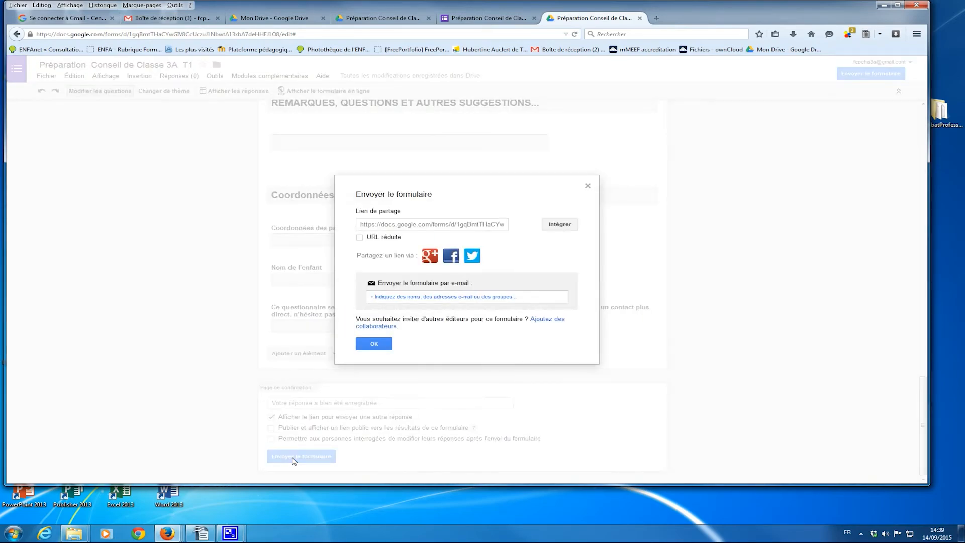
pyautogui.click(360, 237)
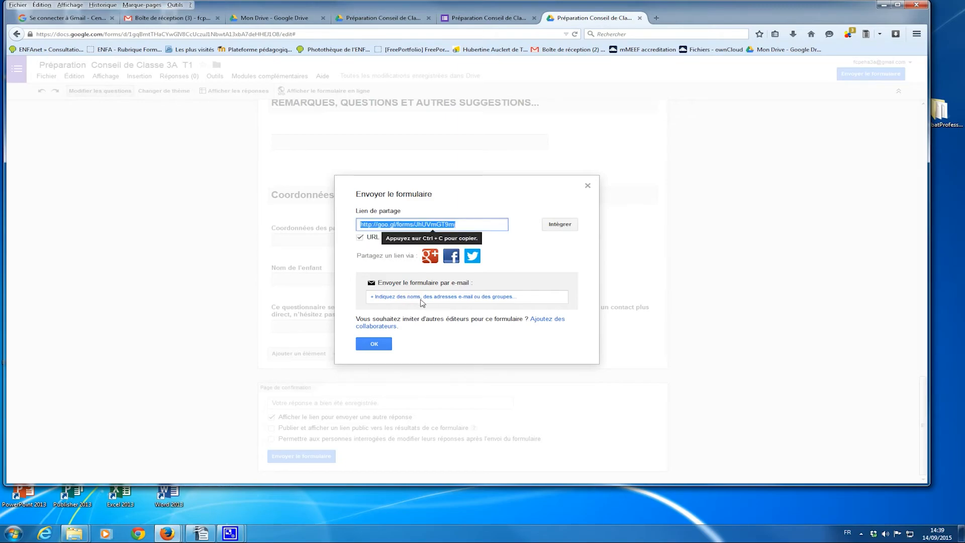
pyautogui.click(466, 300)
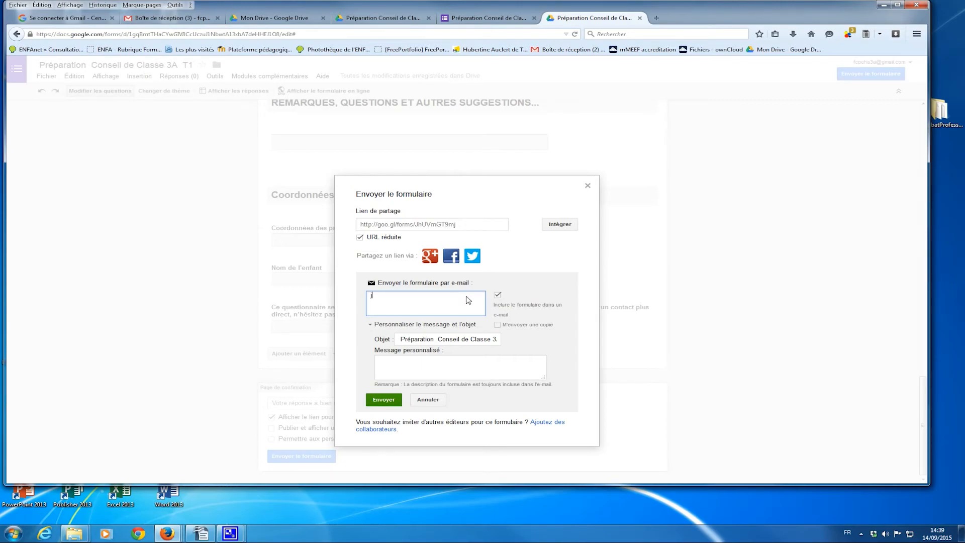
# - E-mail the parent delegate, excluding the form, with message 'Merci de bien vouloir répondre à ce questionnaire'
pyautogui.click(497, 297)
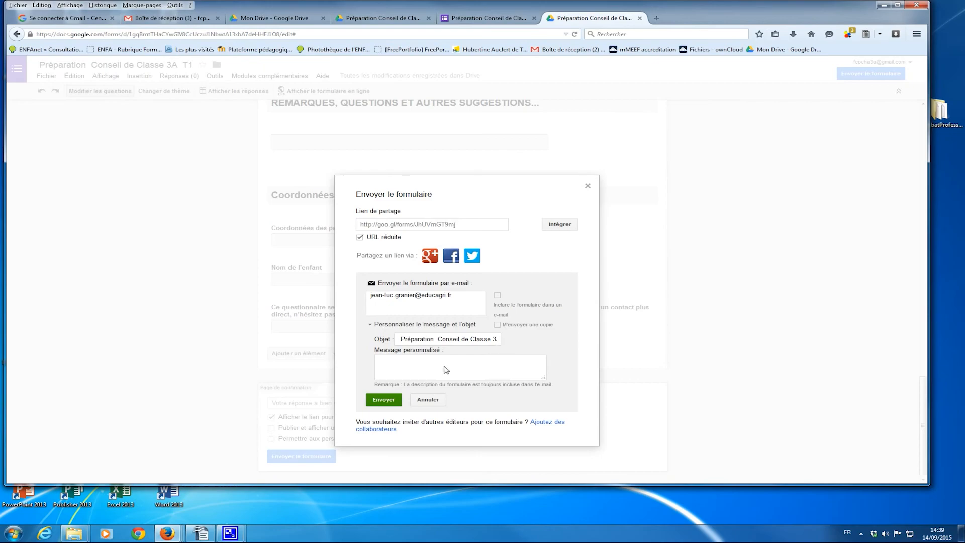
pyautogui.click(393, 365)
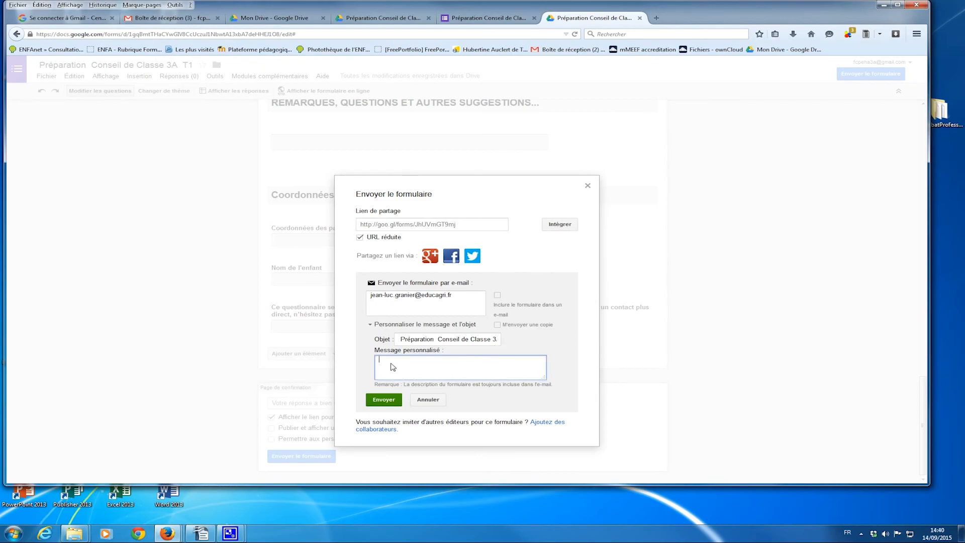
pyautogui.write('Merci de bien vouloir répondre à ce questionnaire')
pyautogui.click(386, 401)
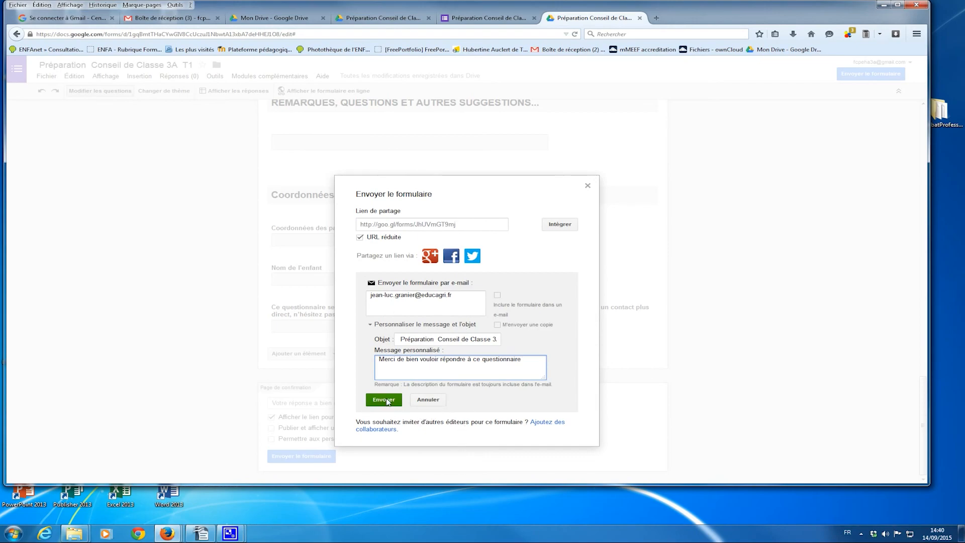